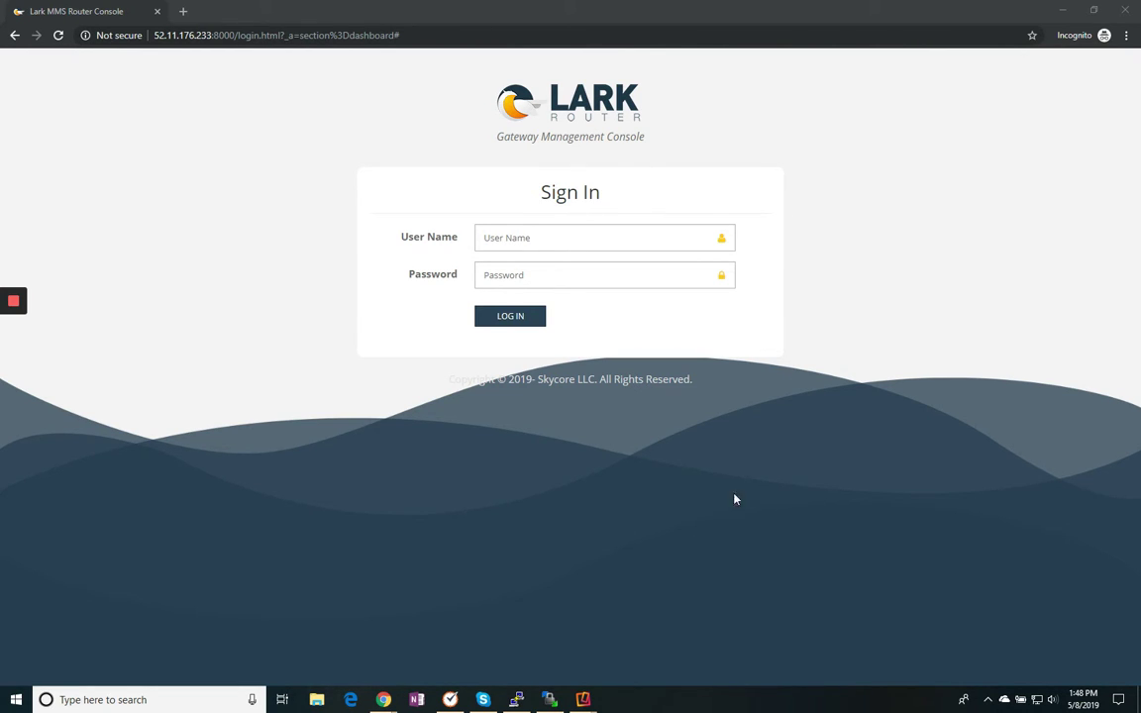
Log in with the administrator user name and password to reach the Gateway Status dashboard
click(514, 238)
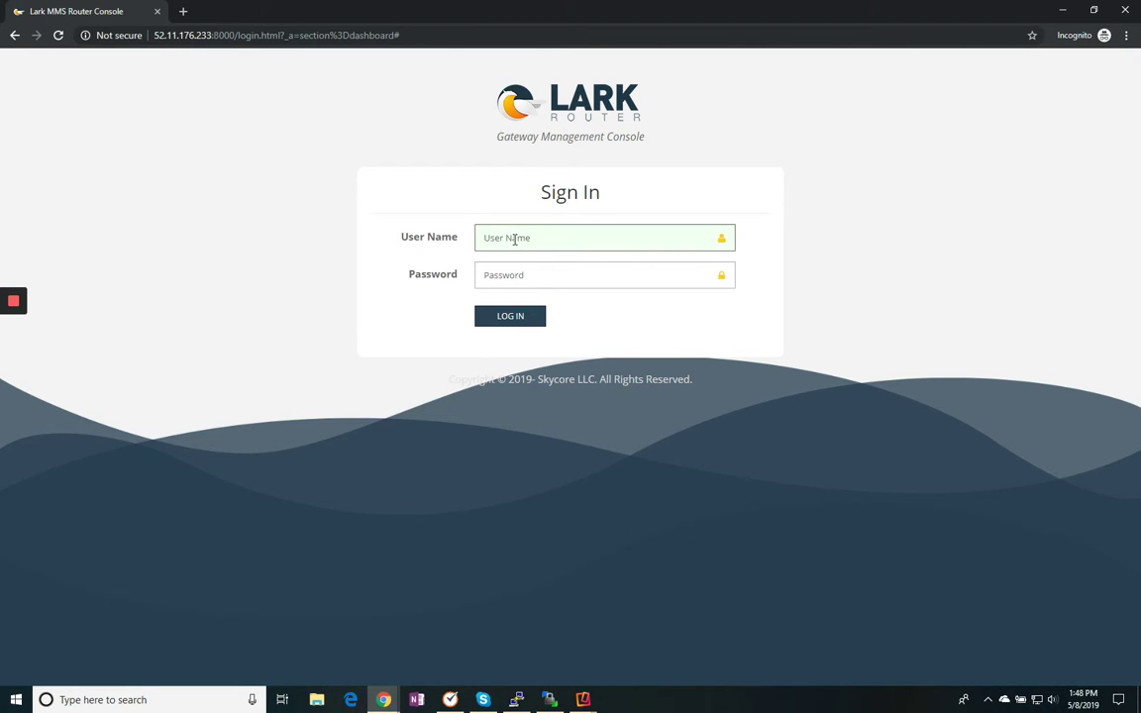
key(Tab)
key(Return)
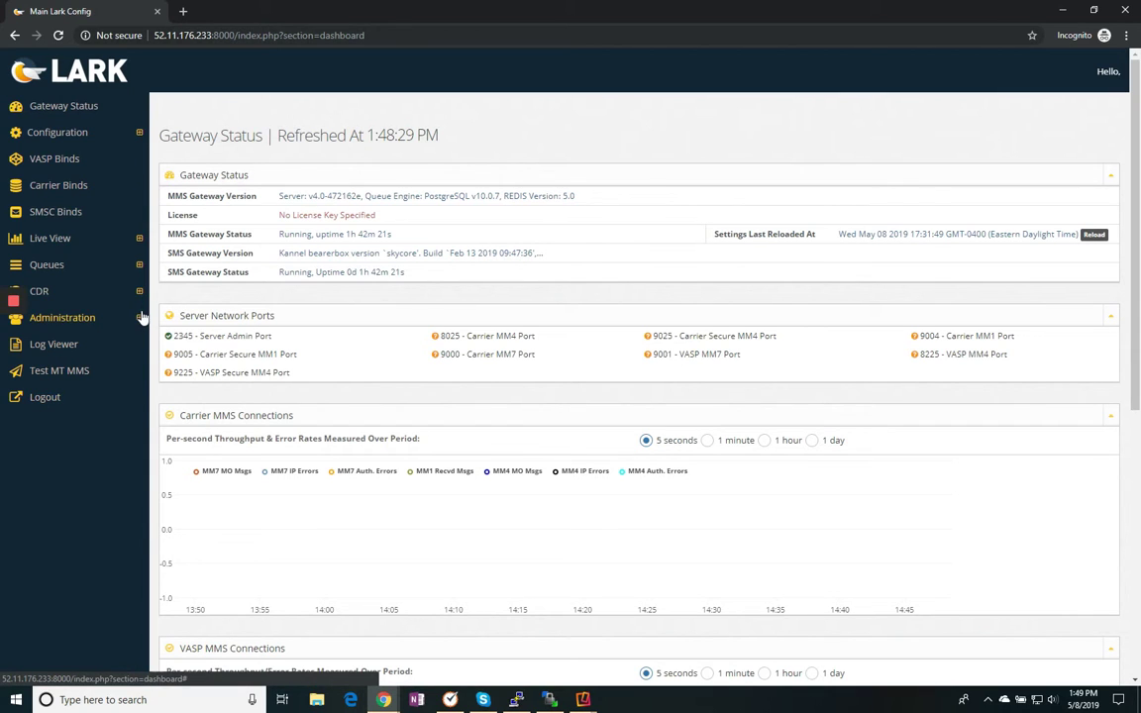
Save the Lark Core settings unchanged: DNS Name 52.11.176.233, logging to /var/log/lark
click(57, 136)
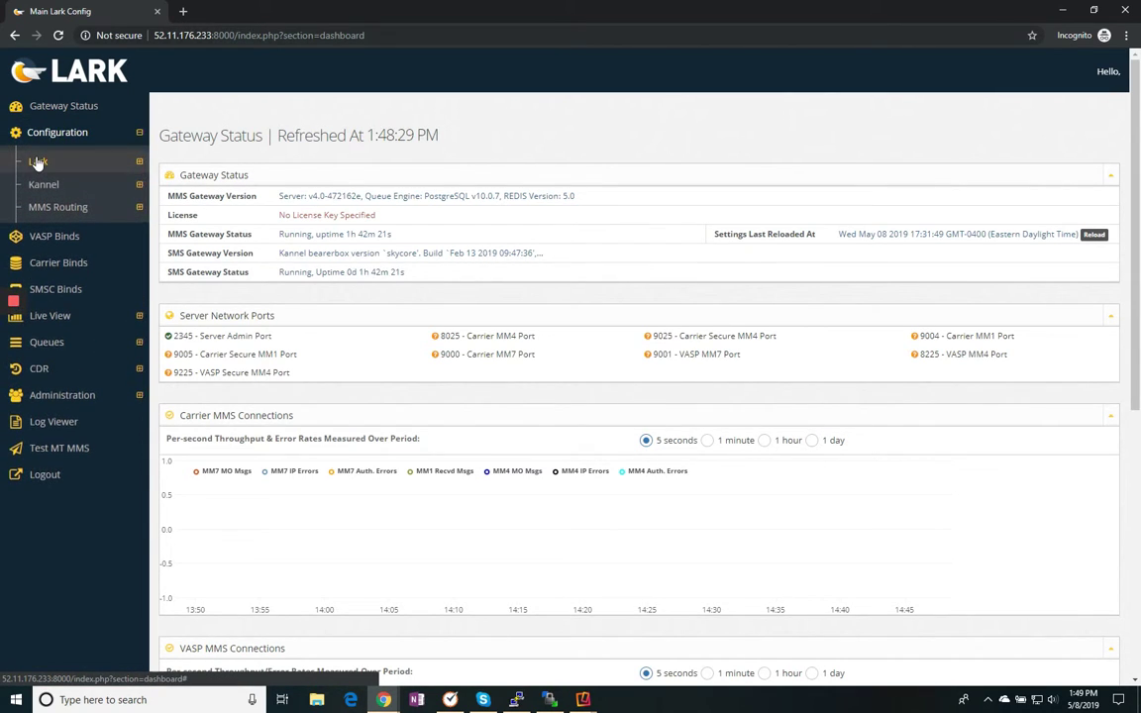
click(36, 160)
click(50, 186)
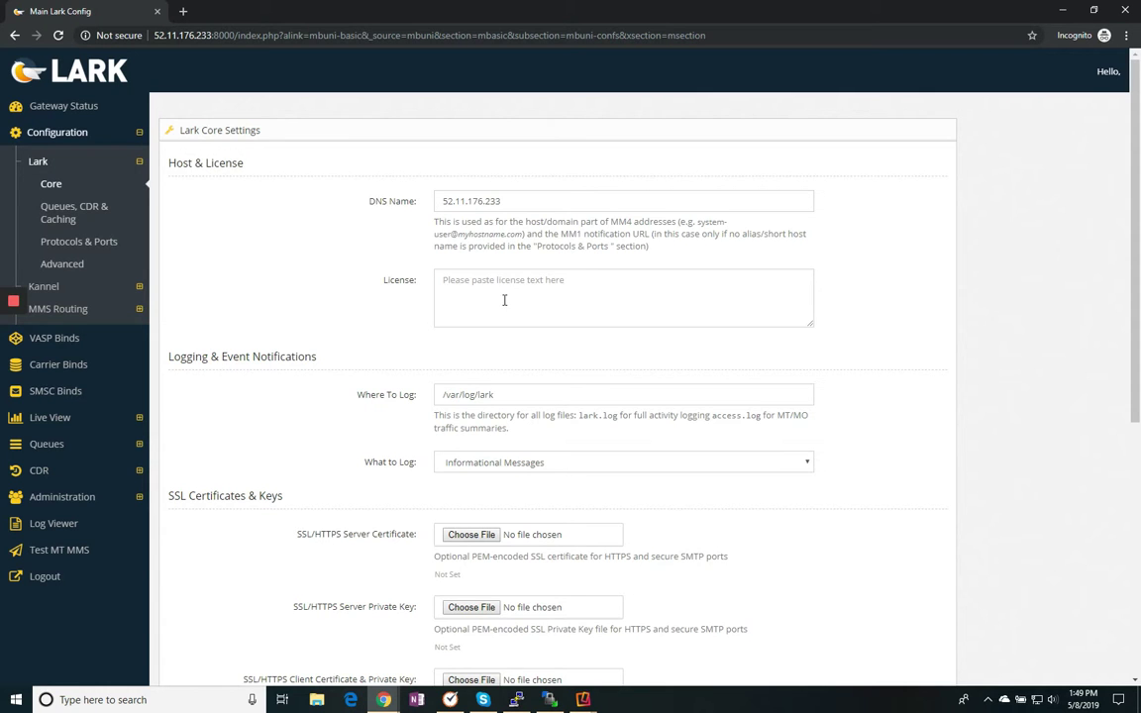
scroll(501, 304, down, 3)
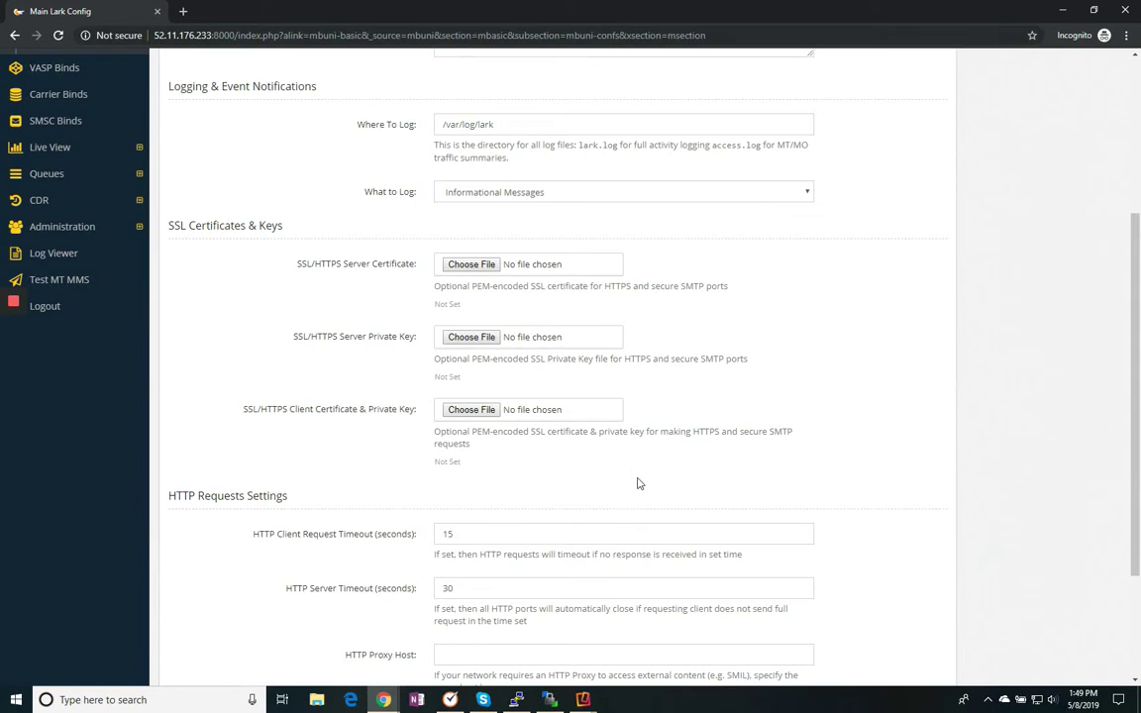
scroll(641, 474, down, 2)
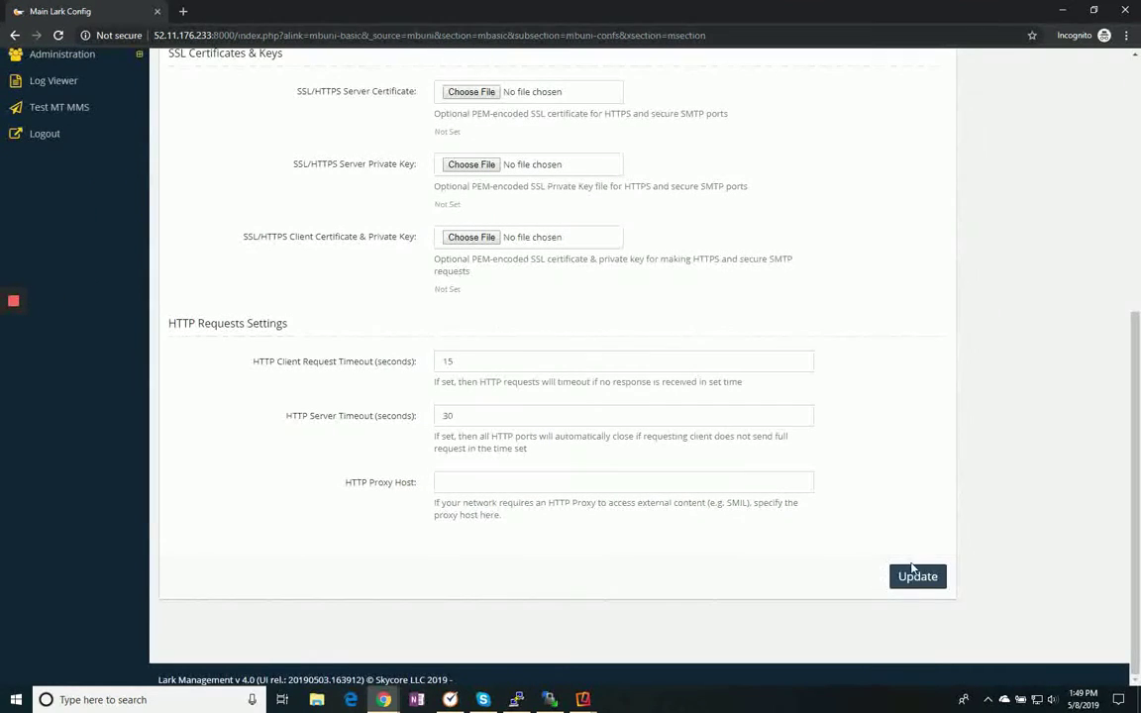
click(912, 577)
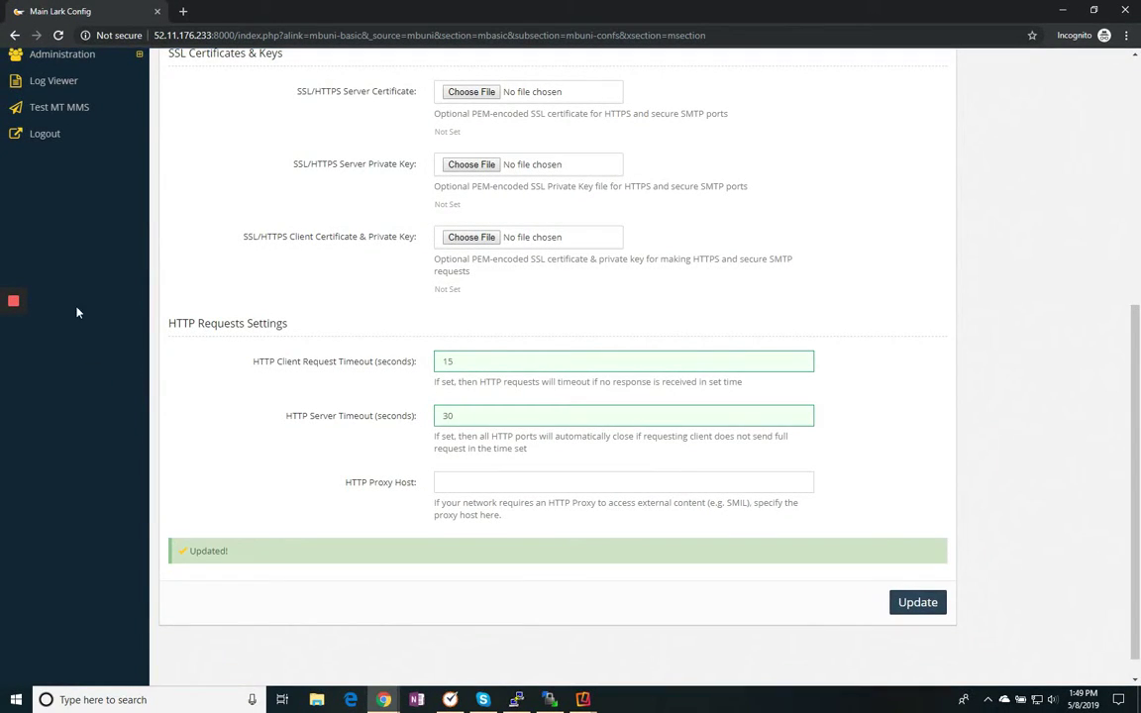
scroll(35, 283, up, 3)
scroll(33, 285, up, 1)
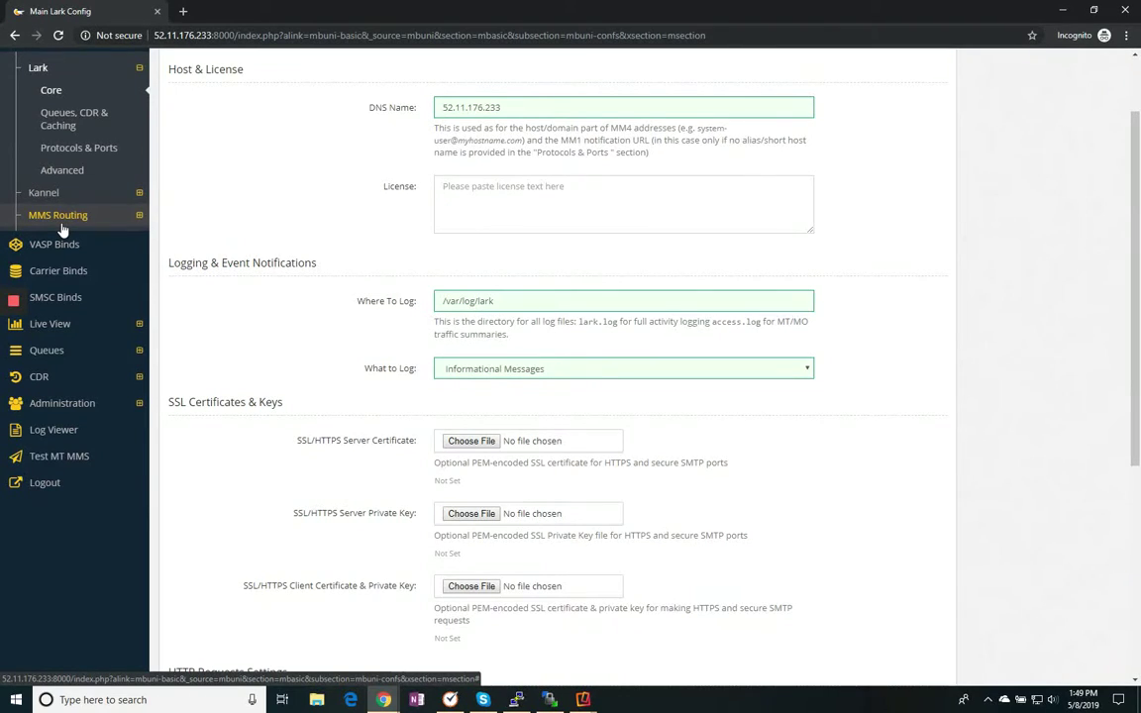
View MMS Routing > MT Routing with static routes and no prefixes, then collapse Configuration
click(59, 218)
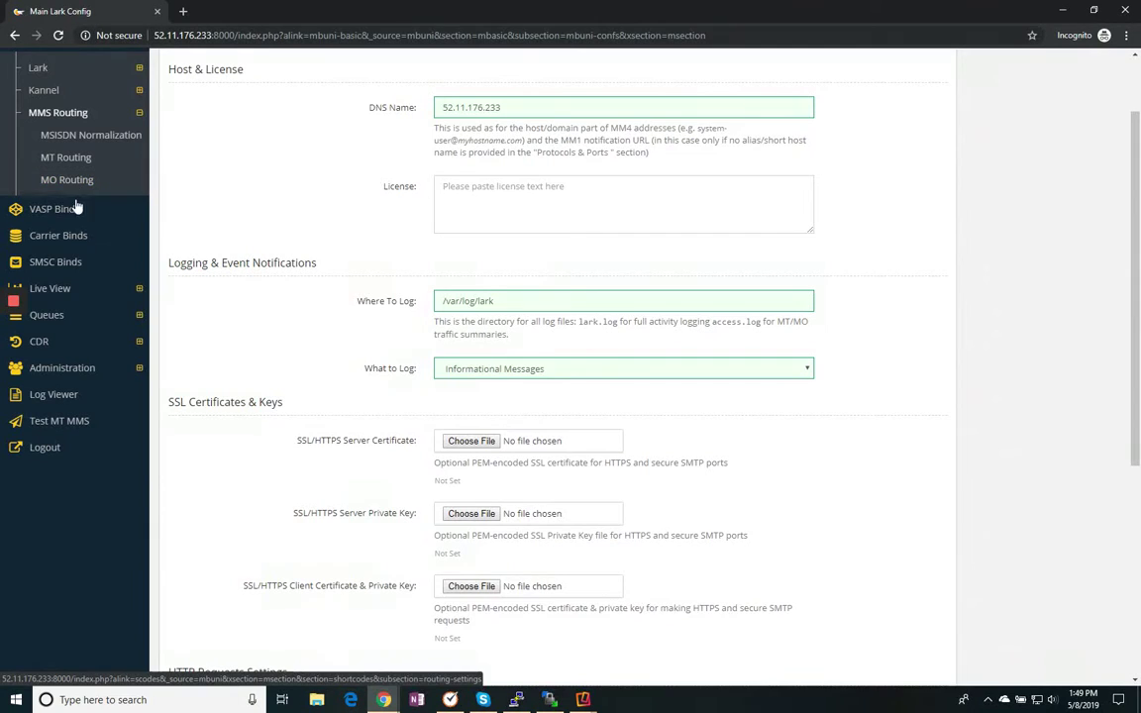
click(65, 155)
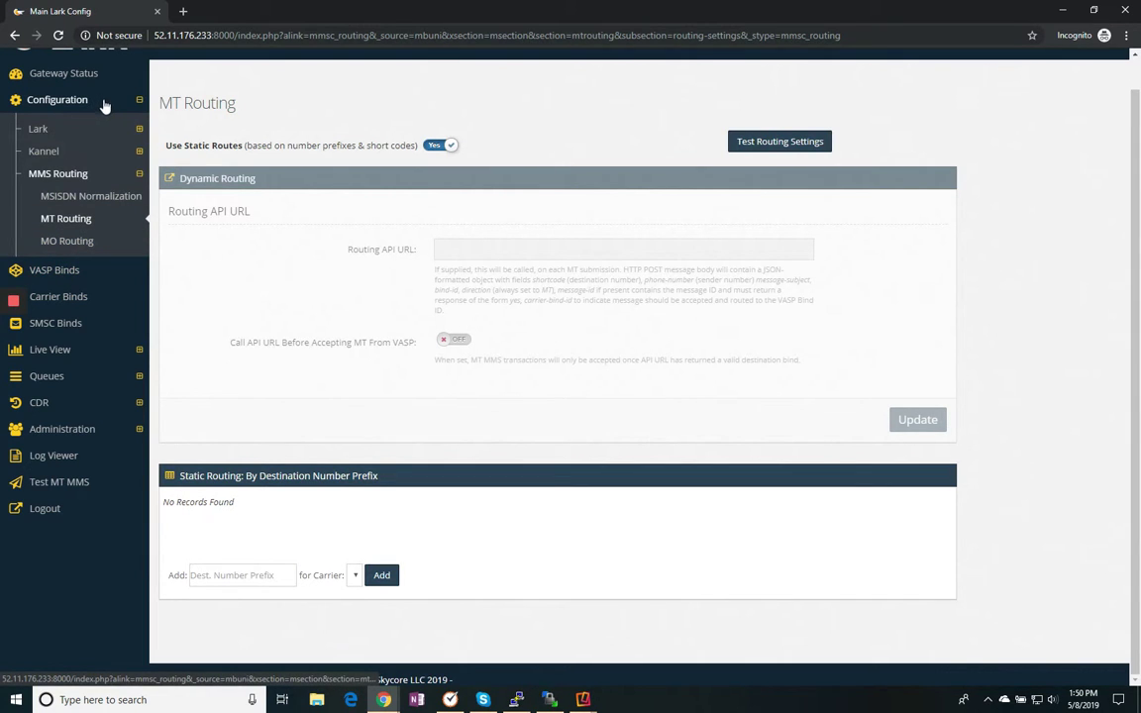
click(56, 100)
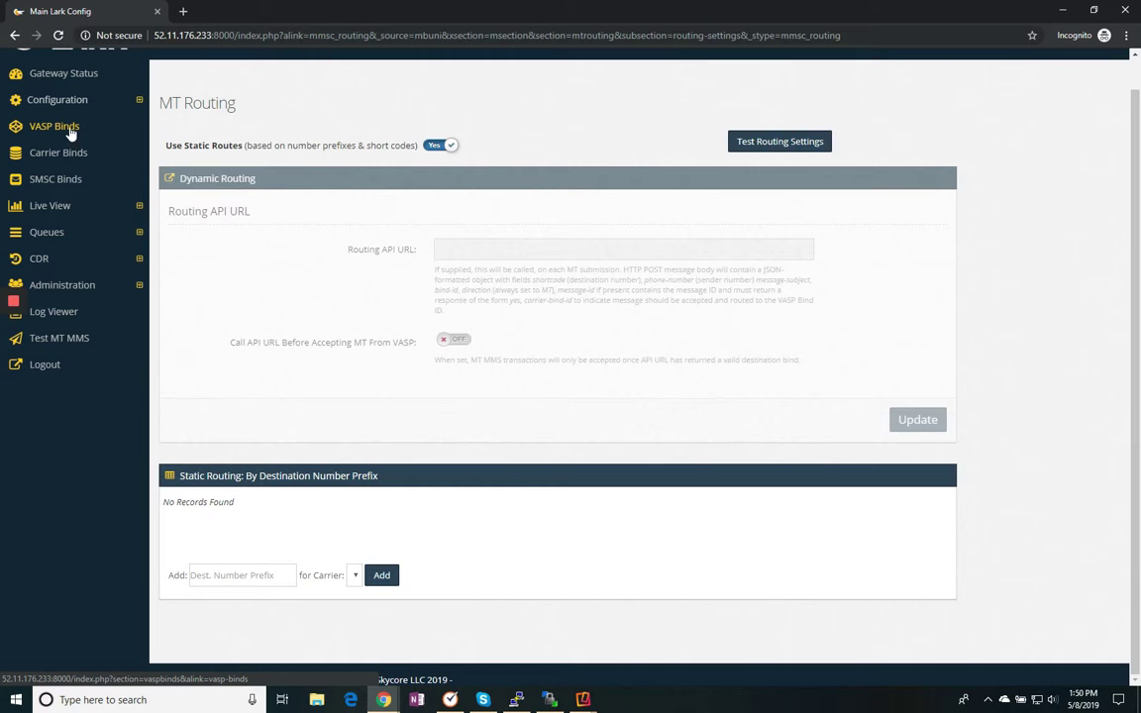
Open VASP Binds, keep bind VASP-001 'Default VASP' as MM7, and scroll to the bottom
click(70, 130)
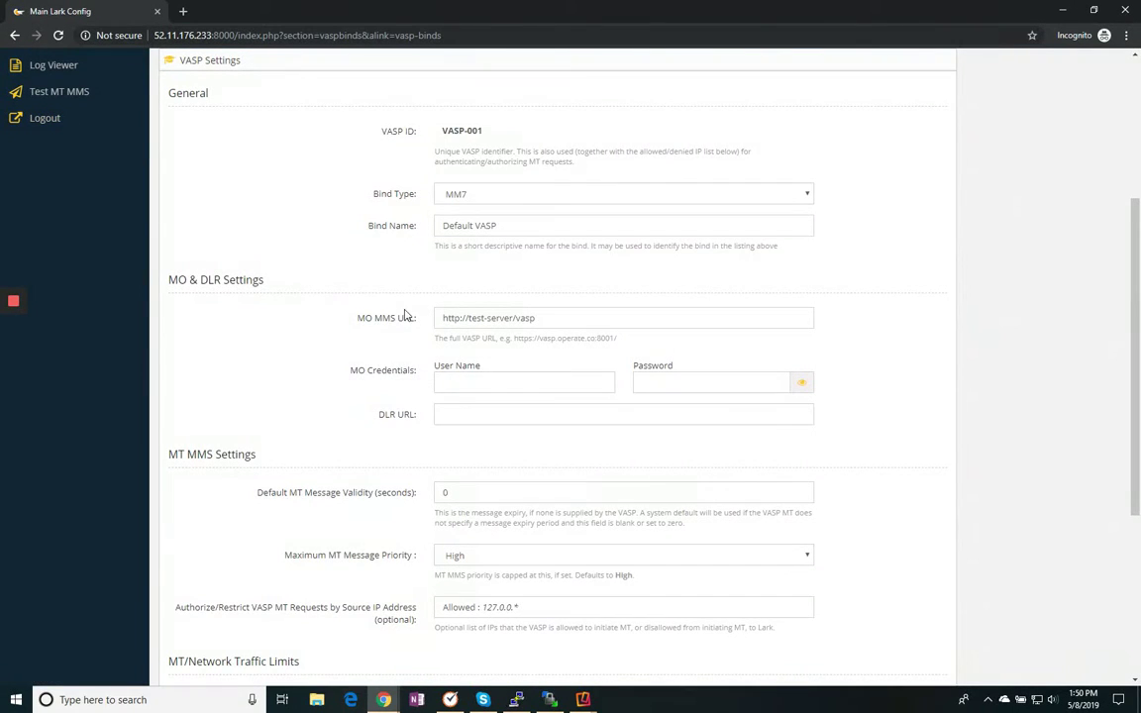
scroll(389, 344, up, 1)
scroll(389, 344, up, 2)
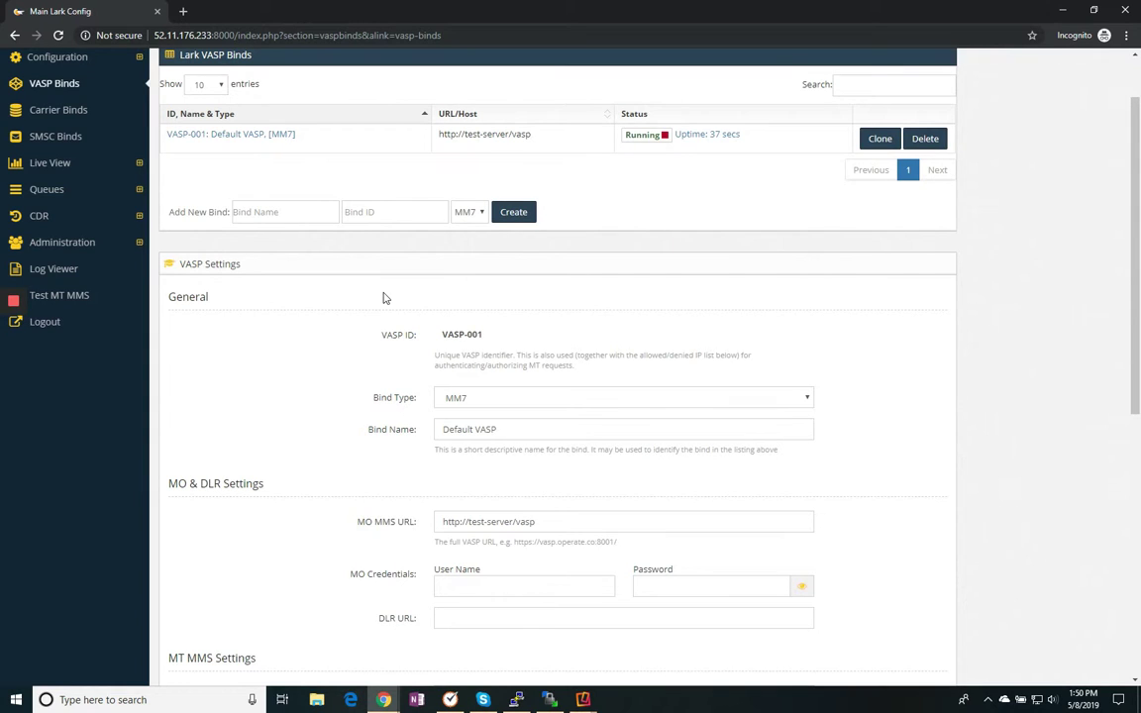
click(515, 404)
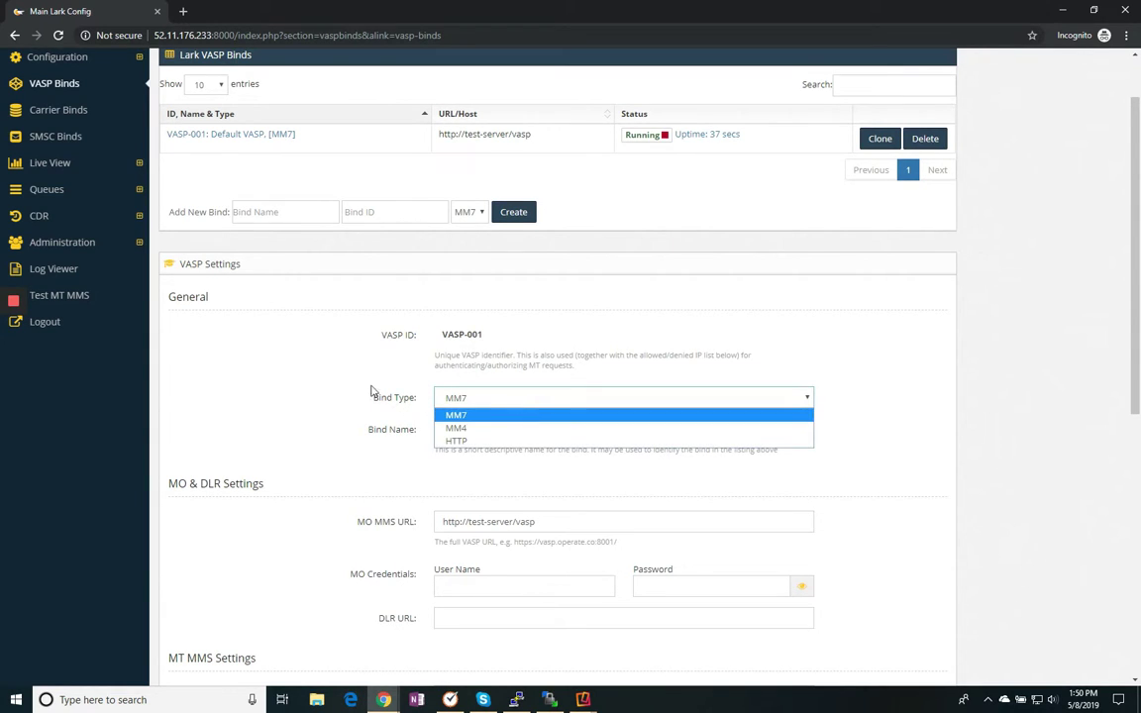
click(240, 363)
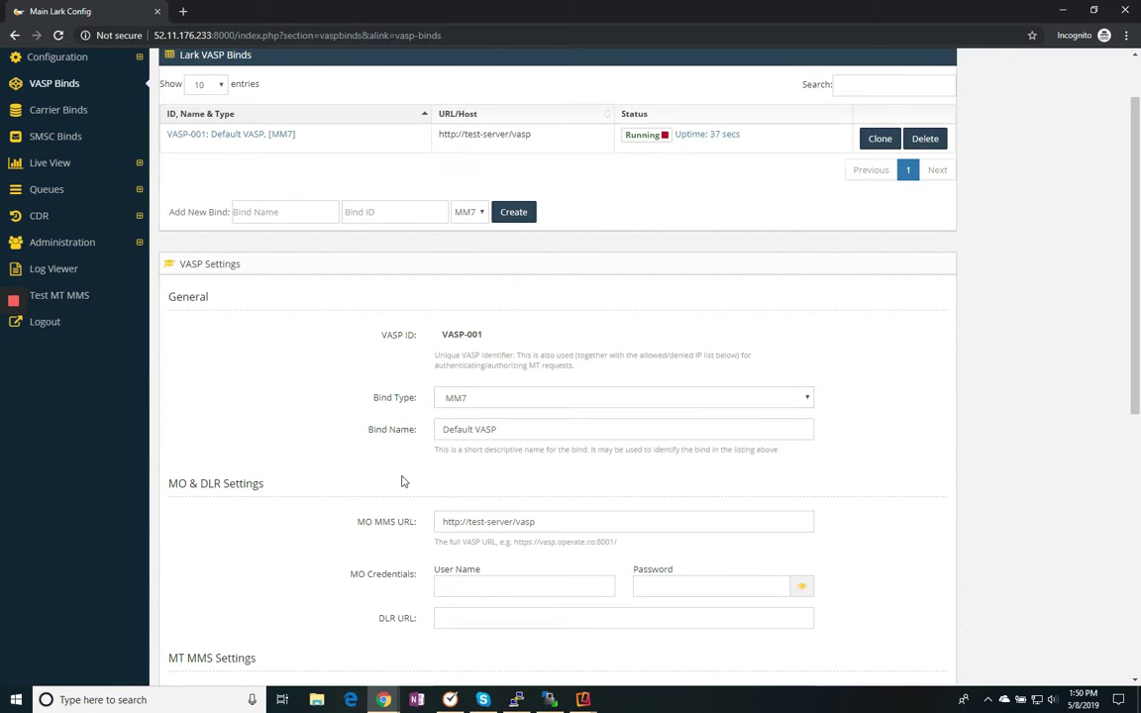
scroll(403, 485, down, 1)
scroll(402, 486, down, 1)
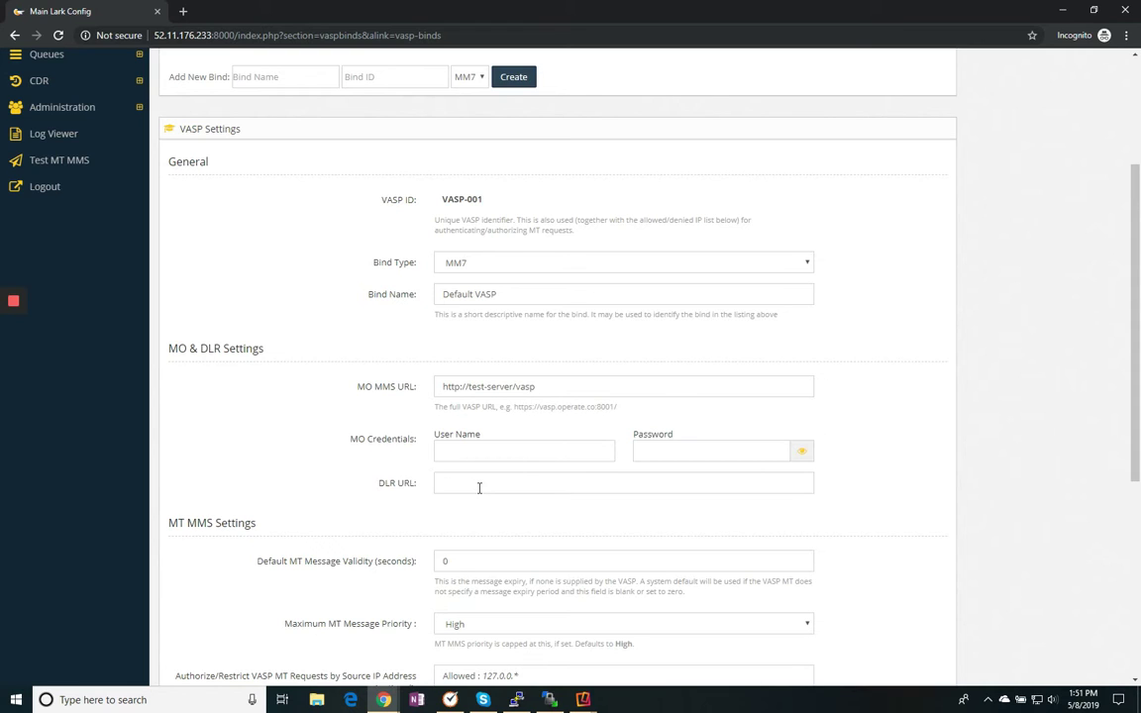
scroll(510, 517, down, 3)
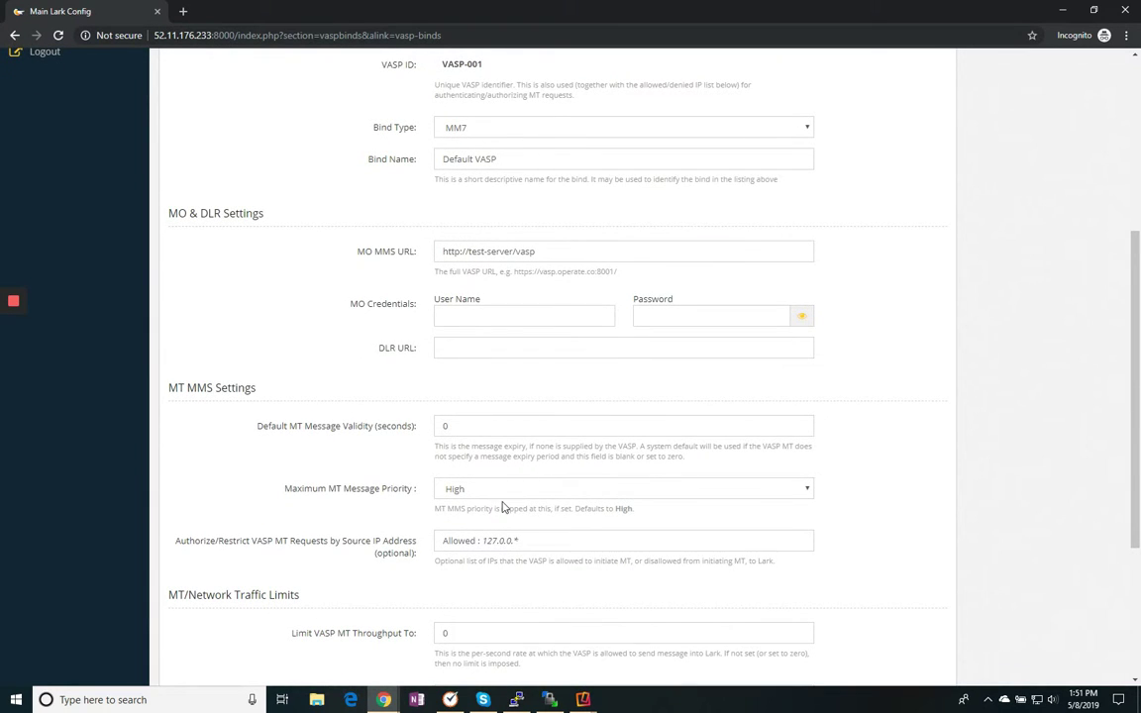
scroll(502, 507, down, 5)
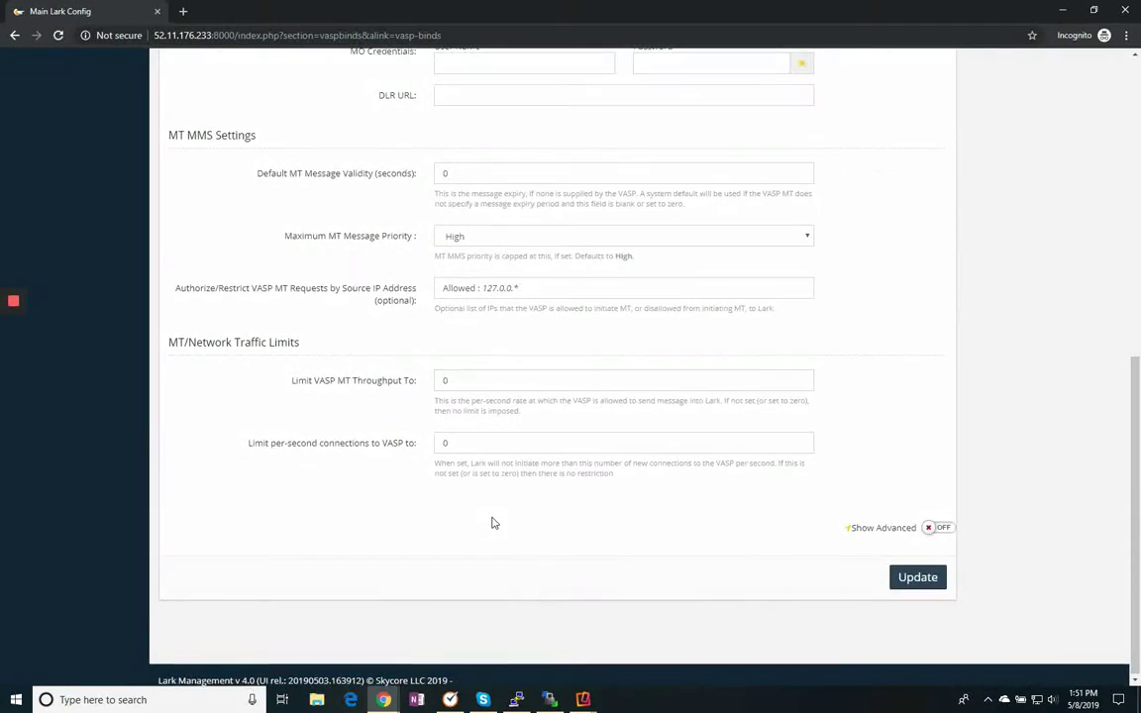
scroll(494, 523, up, 10)
scroll(470, 489, down, 2)
scroll(470, 489, down, 5)
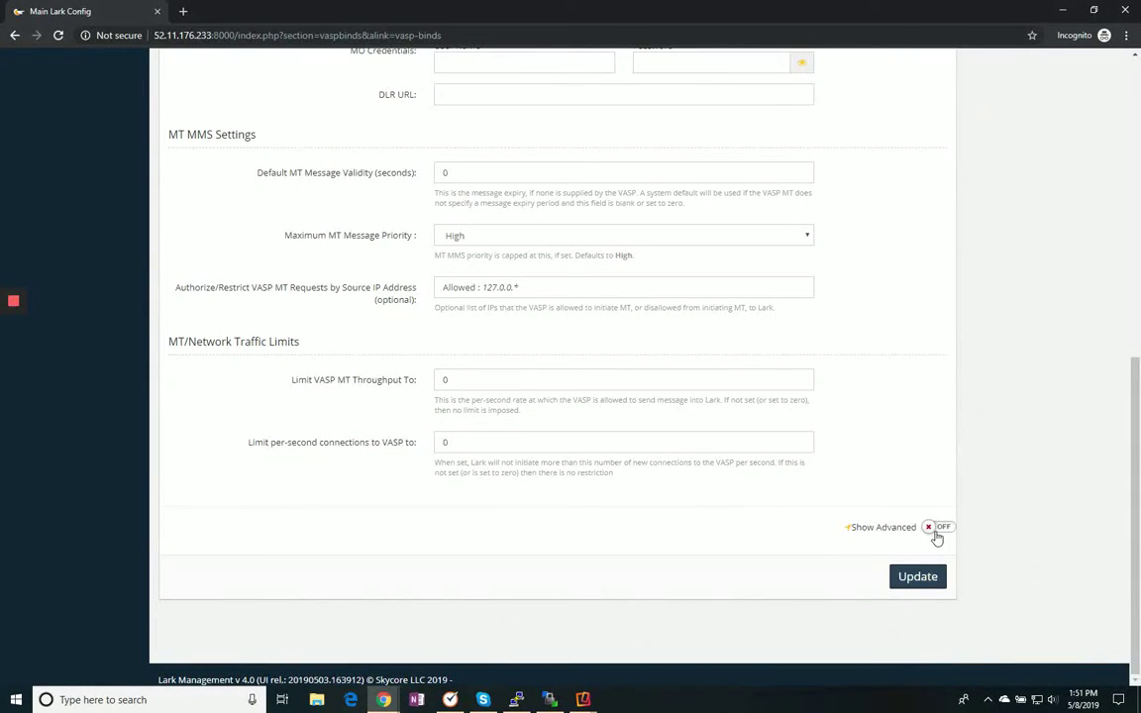
Turn Show Advanced on and review the Default VASP bind's settings through to Update
click(938, 529)
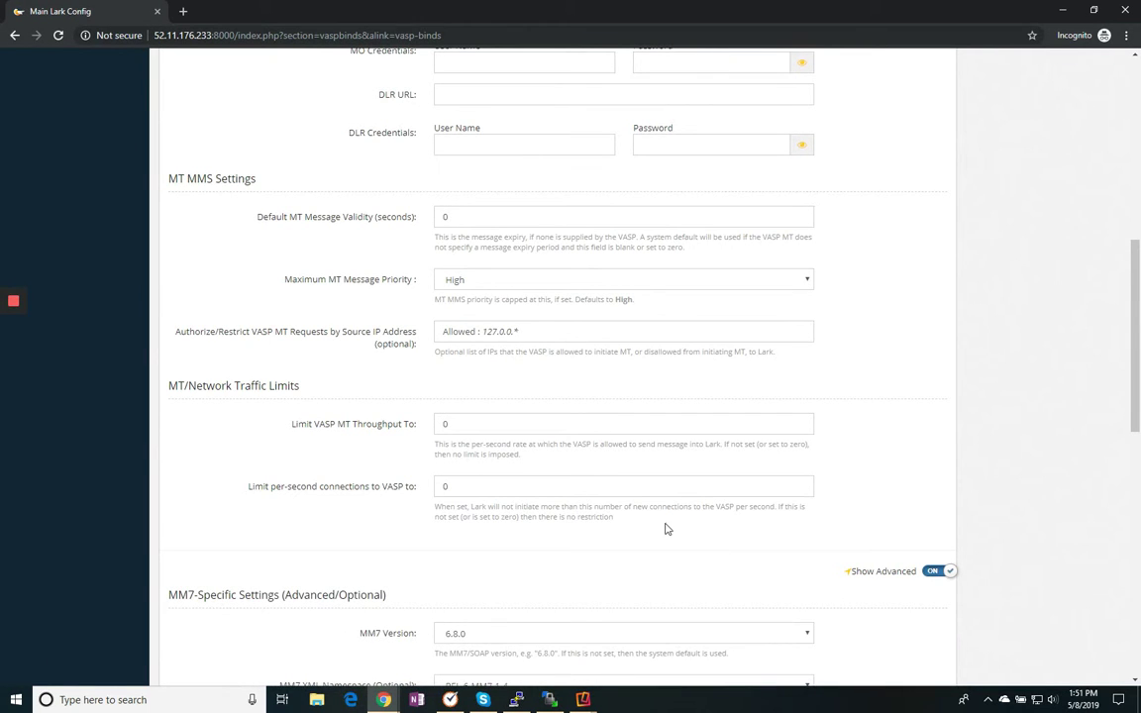
scroll(665, 529, down, 4)
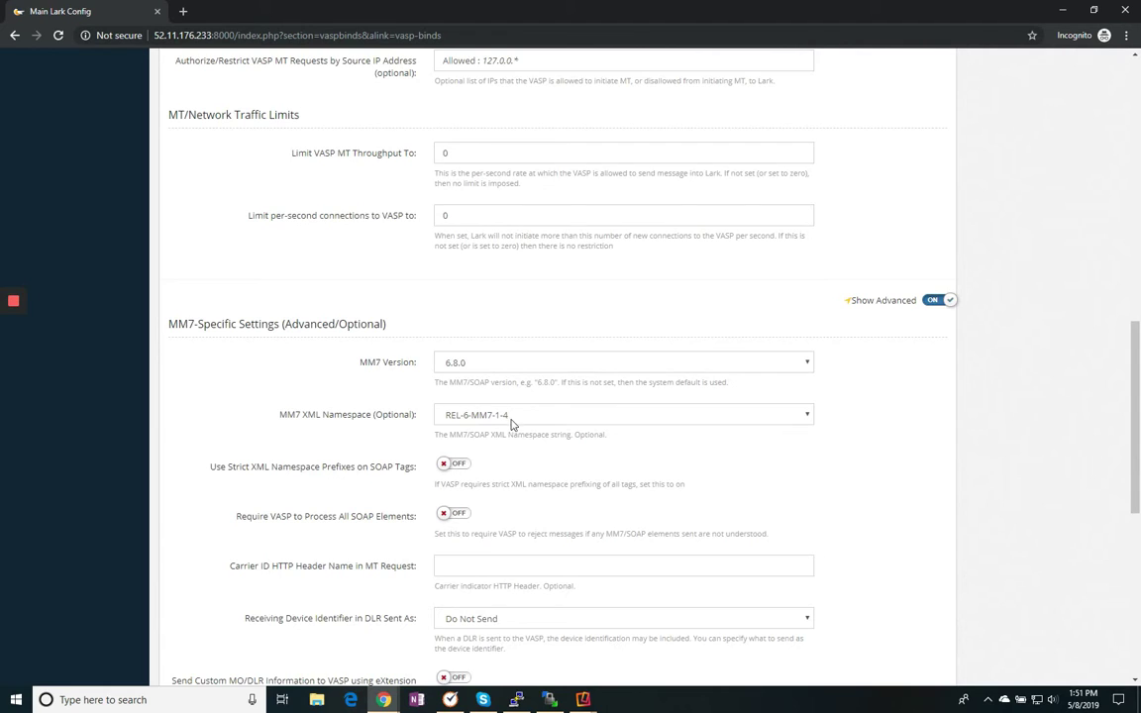
scroll(512, 428, down, 2)
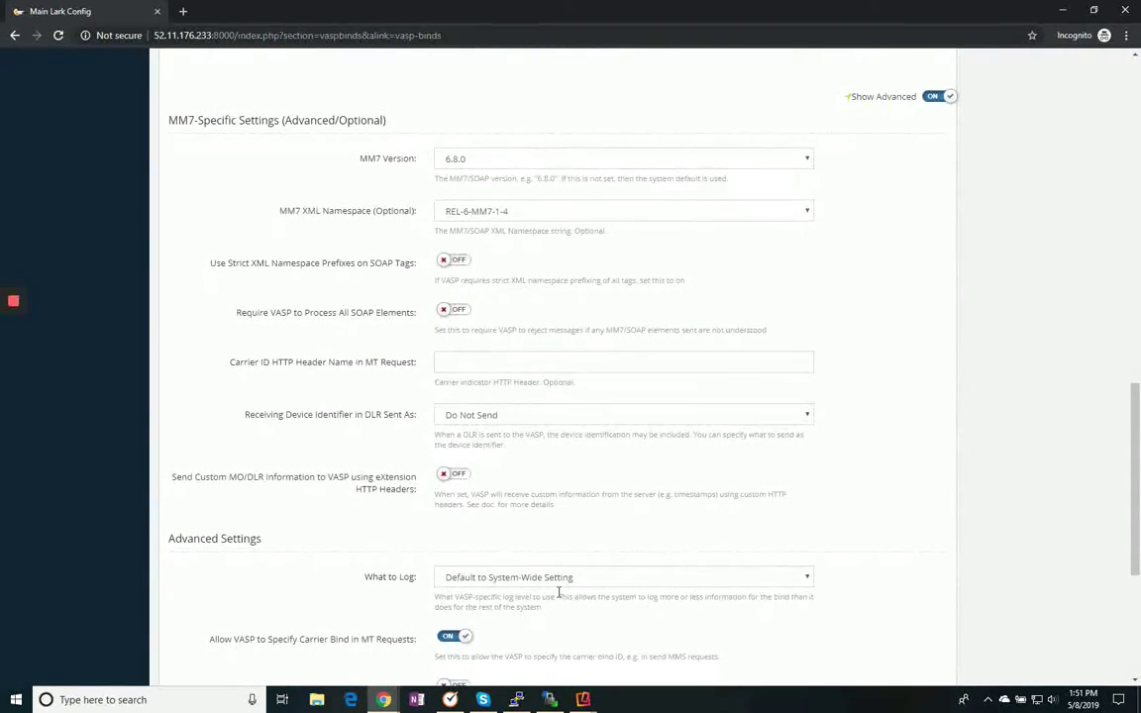
scroll(523, 591, down, 2)
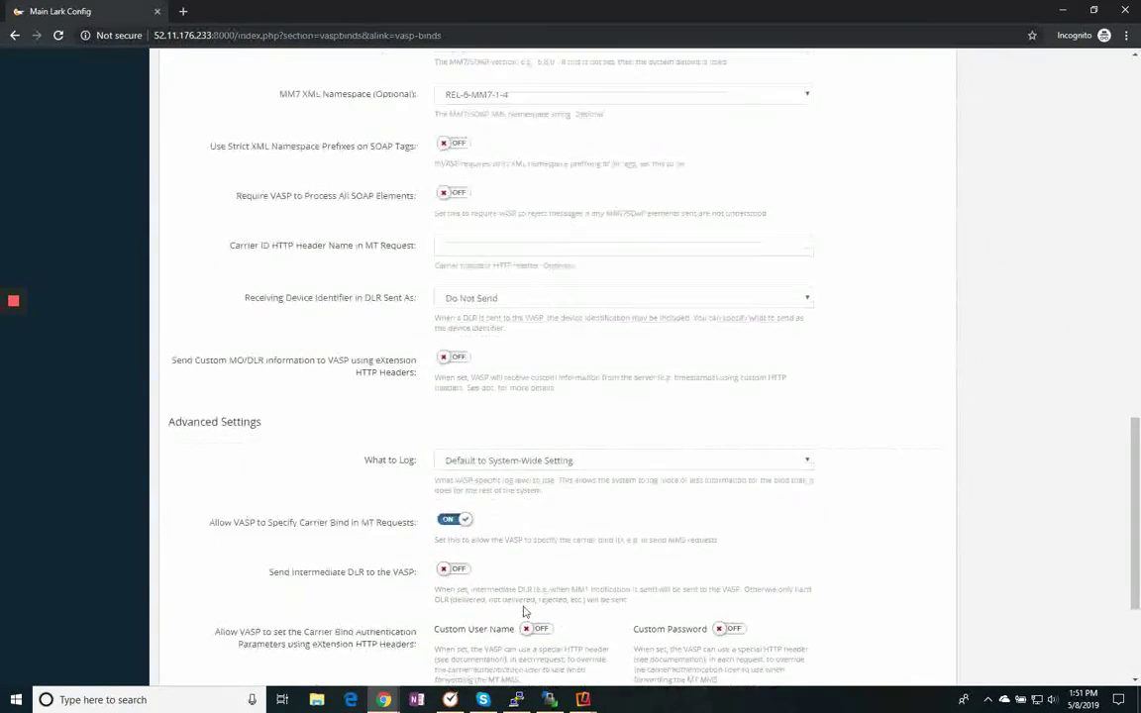
scroll(524, 611, down, 1)
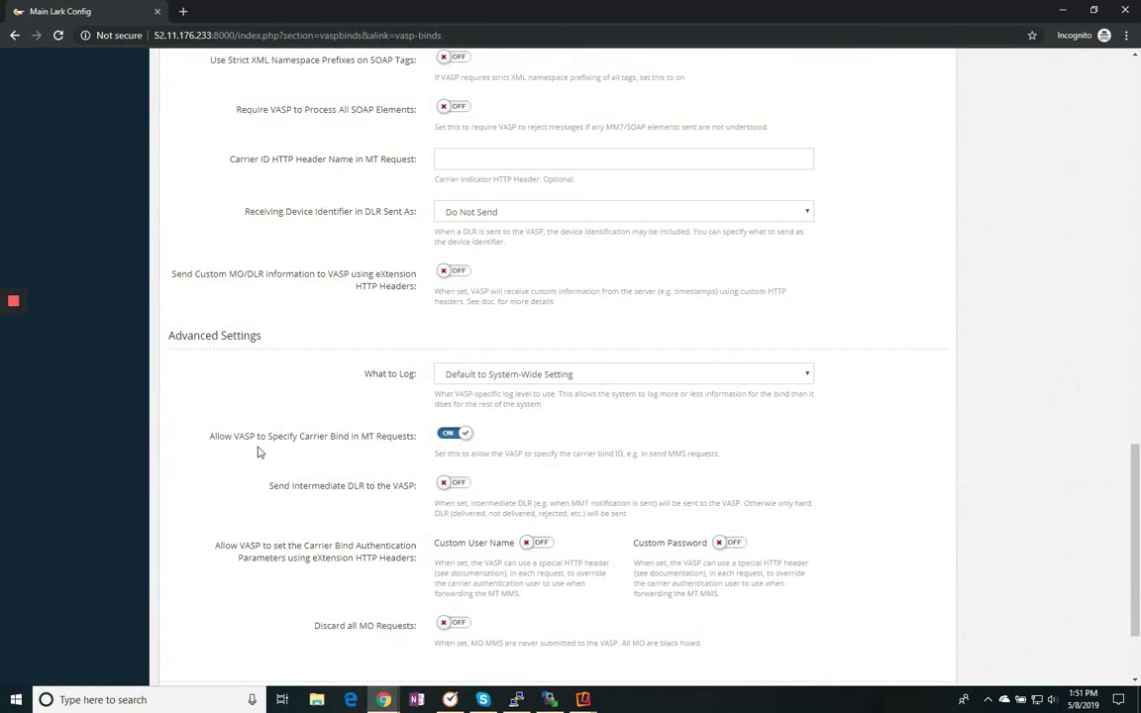
scroll(521, 446, down, 1)
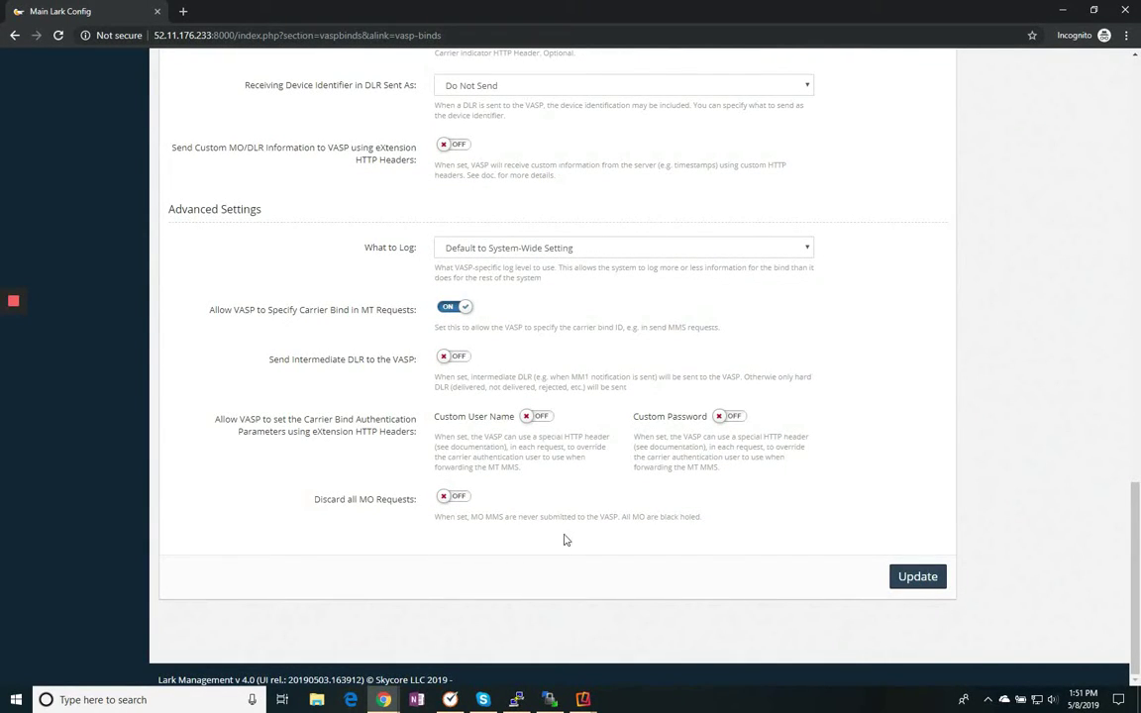
scroll(536, 536, up, 6)
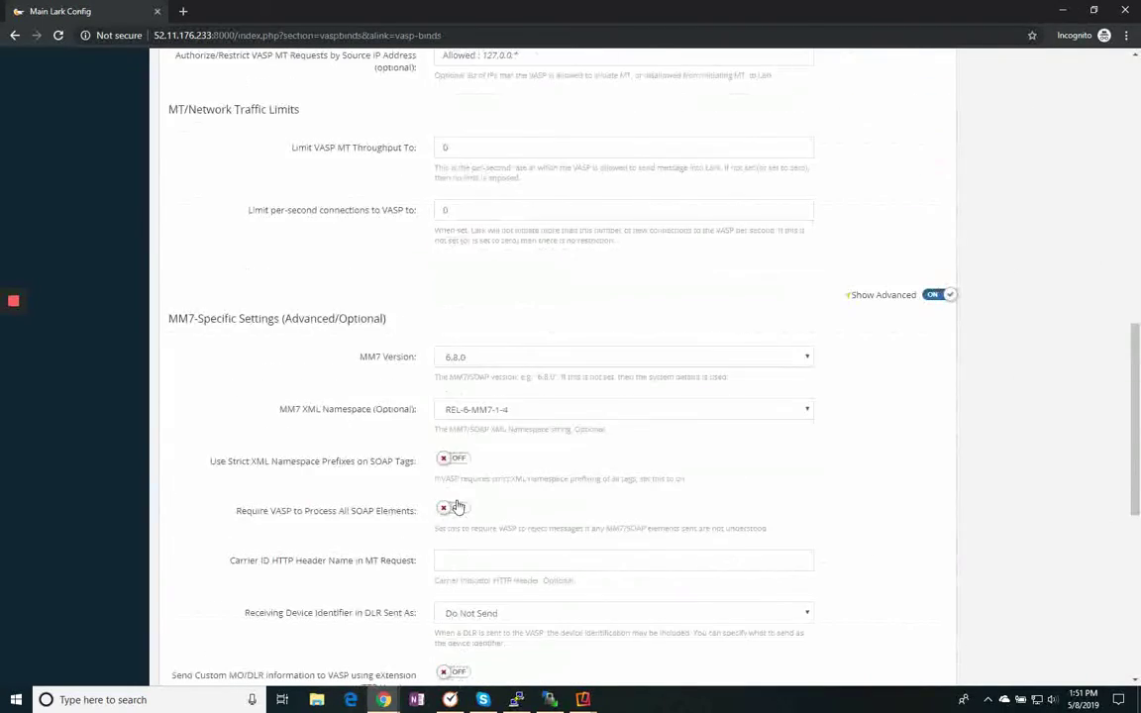
scroll(451, 505, up, 10)
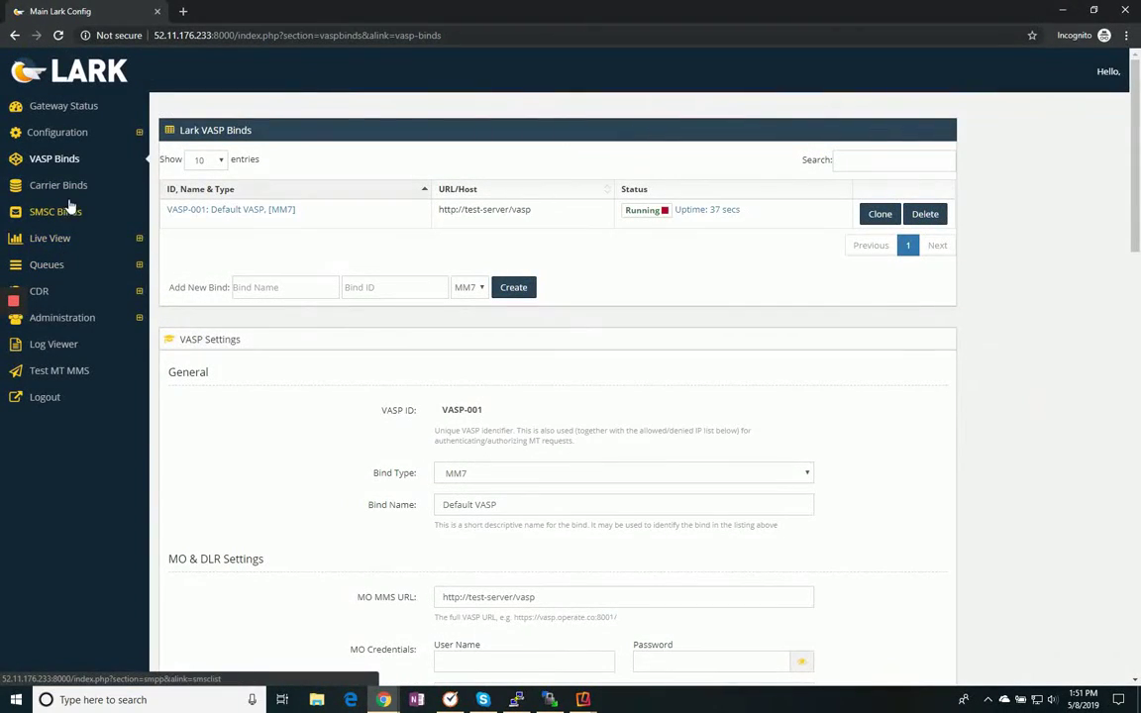
On Carrier Binds, create an MM7 bind named 'skycore' with Bind ID 'Skycore_1'
click(56, 211)
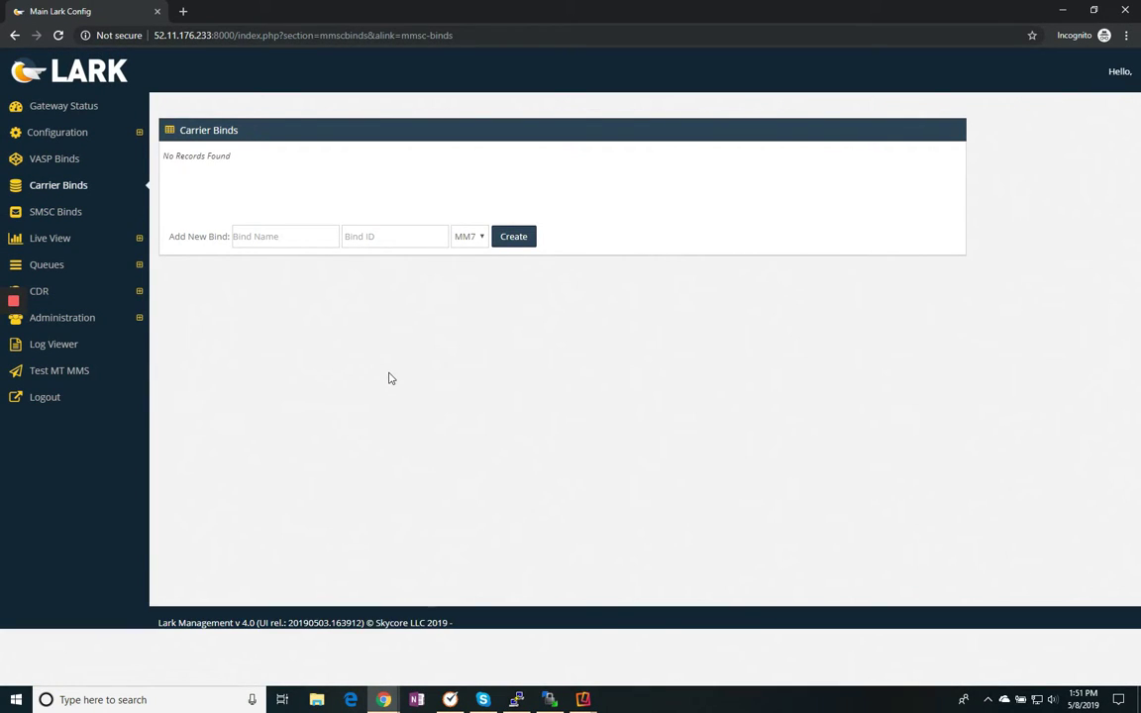
click(279, 240)
text(skycore)
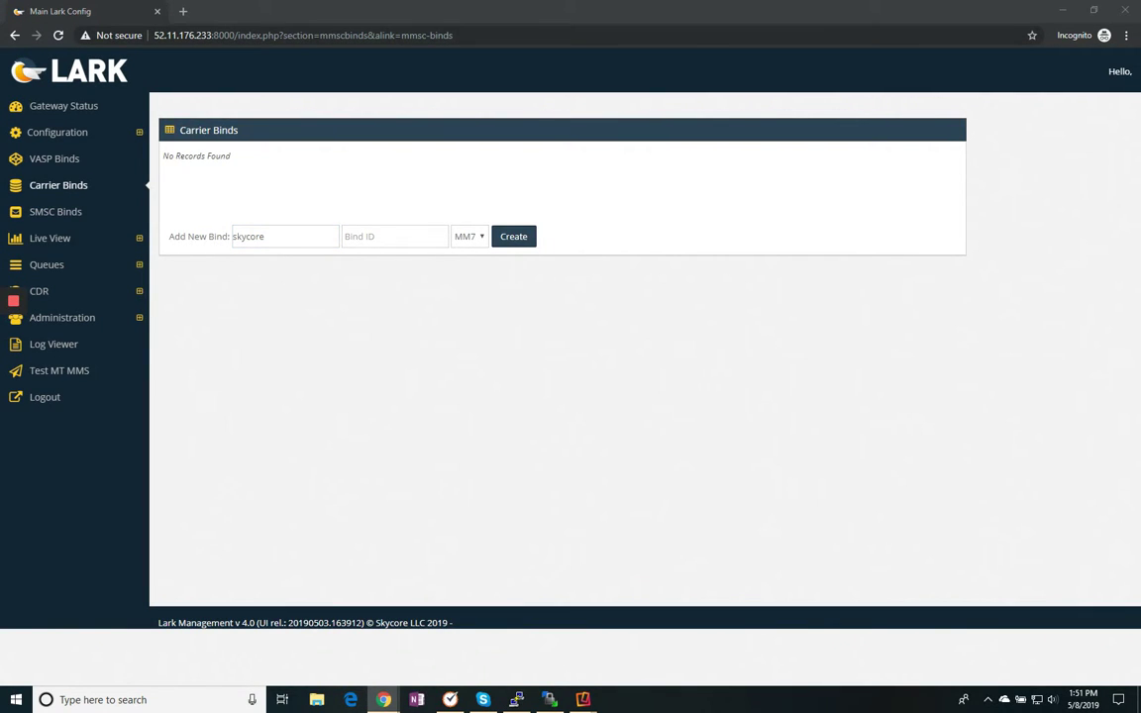
click(371, 238)
text(Skycore_1)
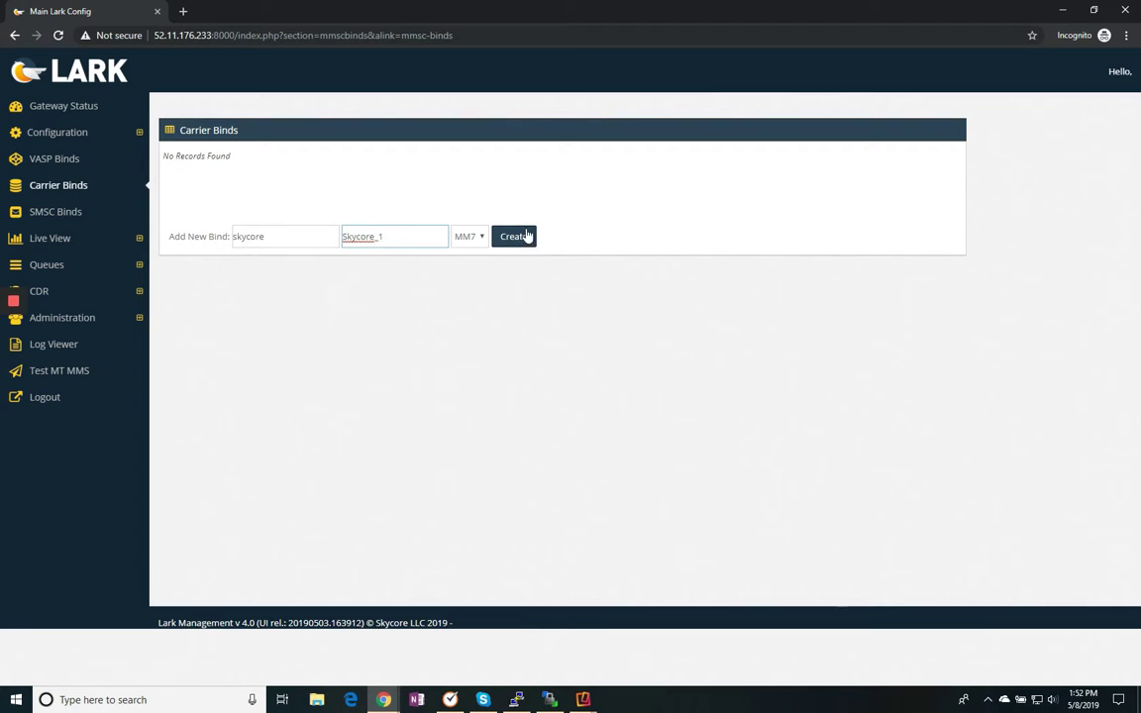
click(514, 240)
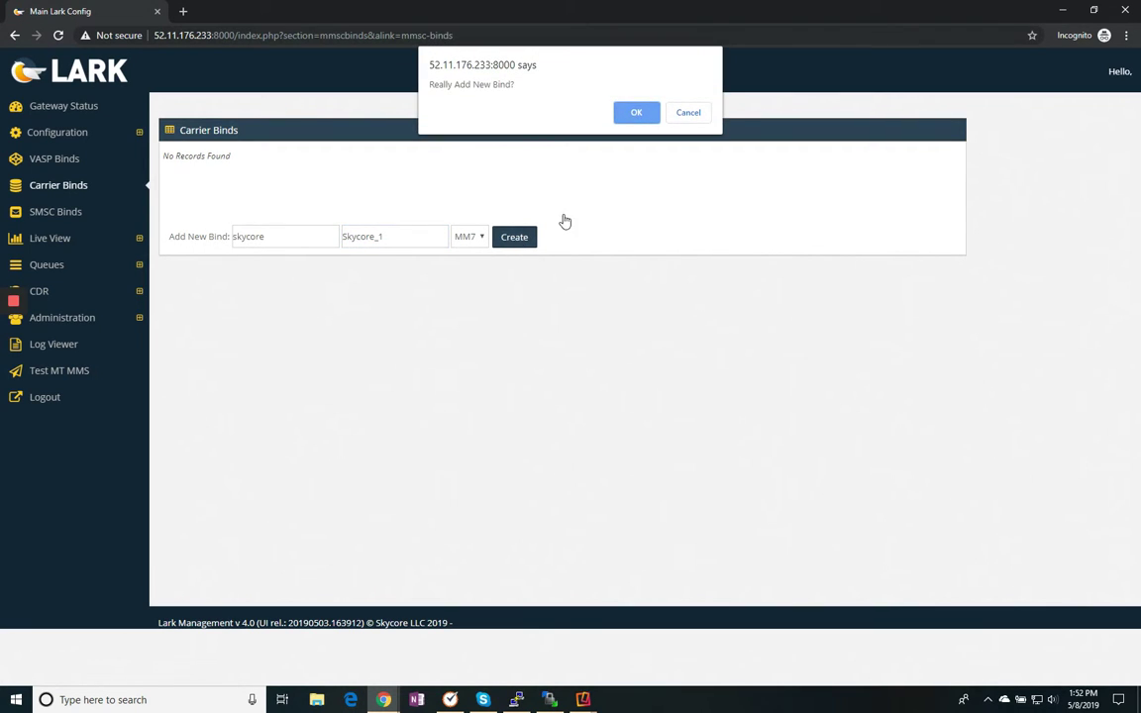
click(639, 112)
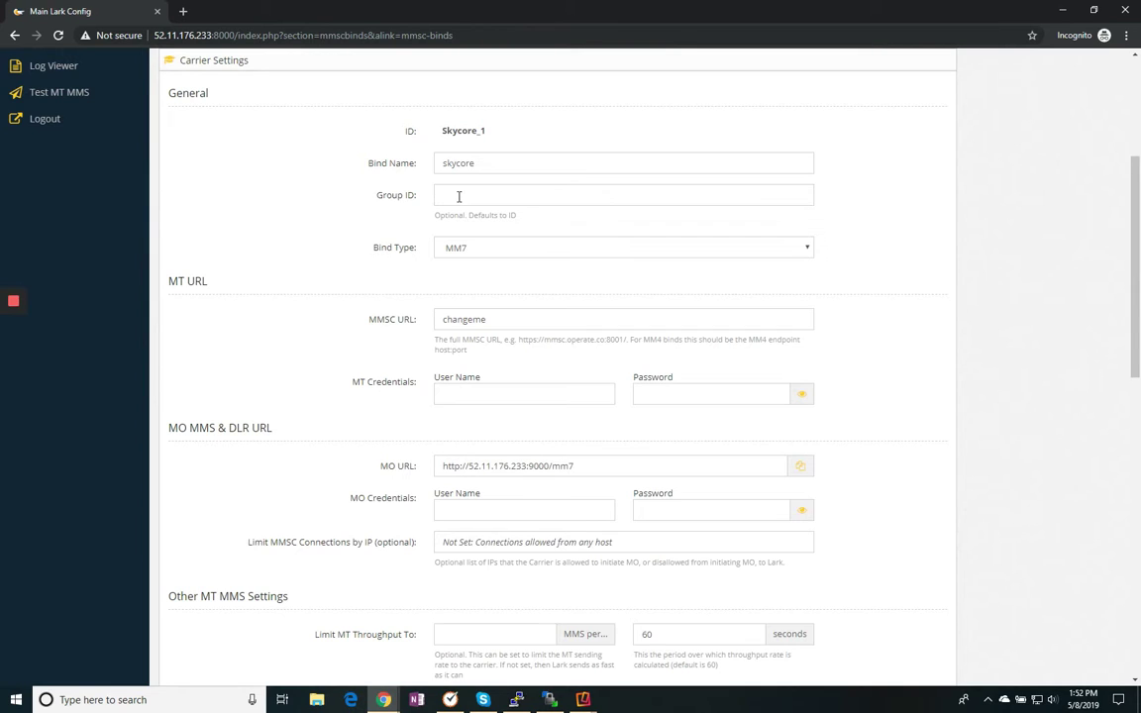
click(478, 254)
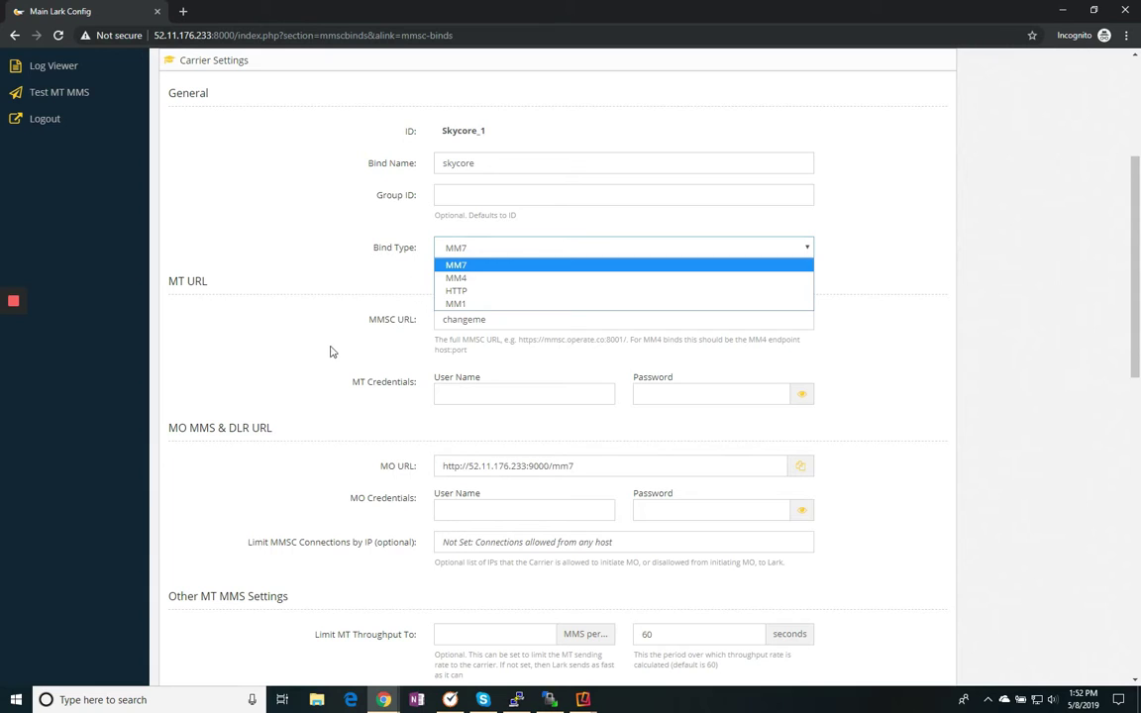
click(336, 348)
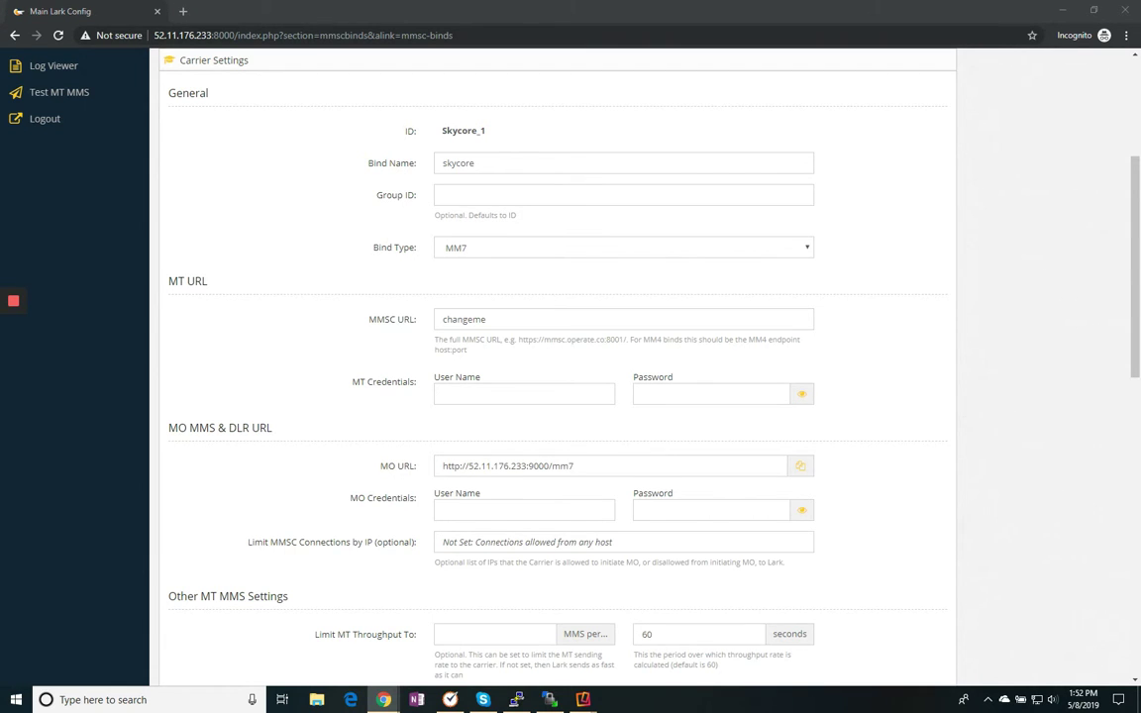
double_click(485, 321)
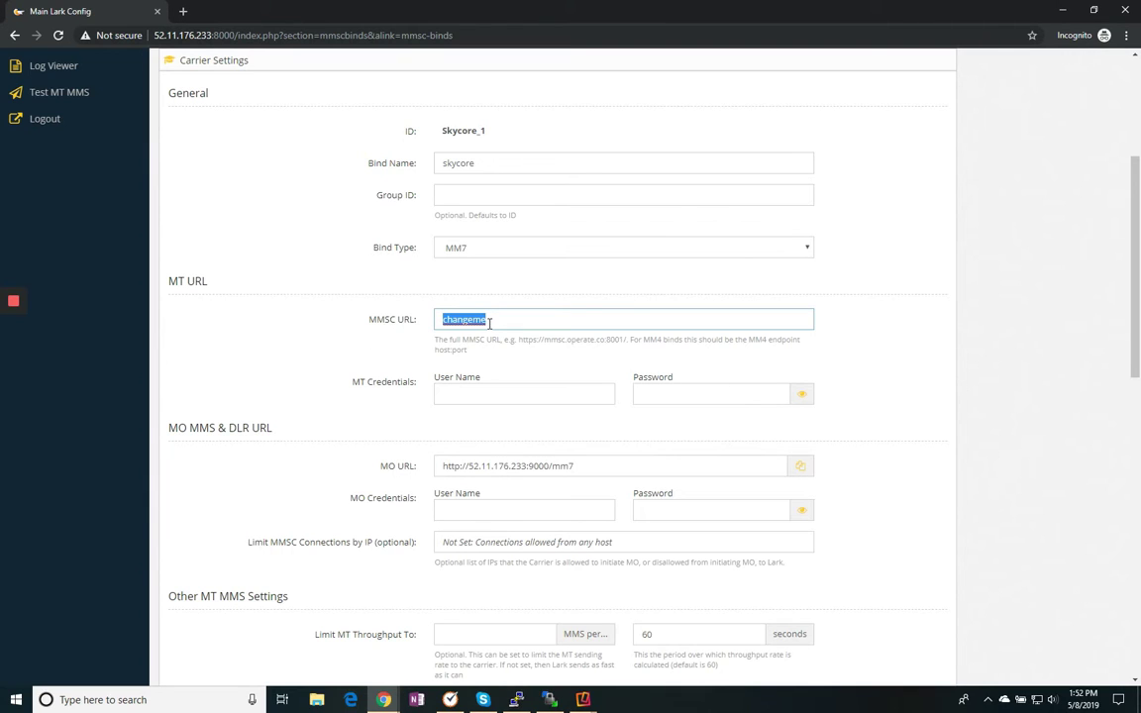
text(https://api.skycore.com/API/mm7/v1/index.php)
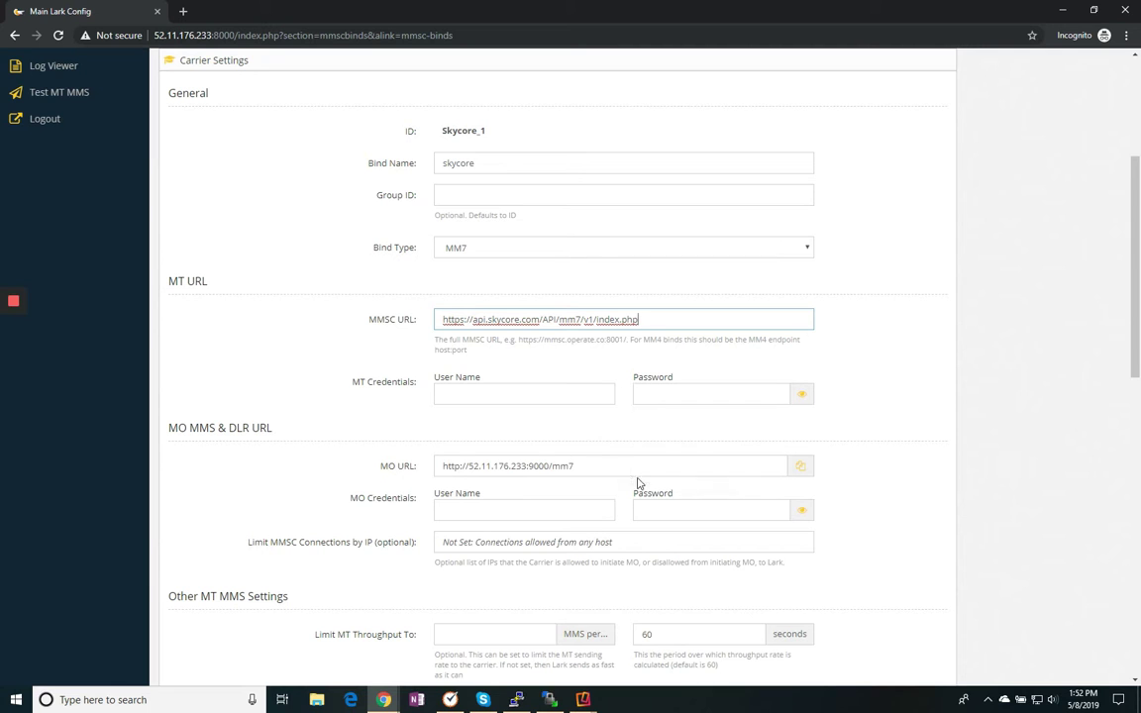
scroll(606, 468, down, 2)
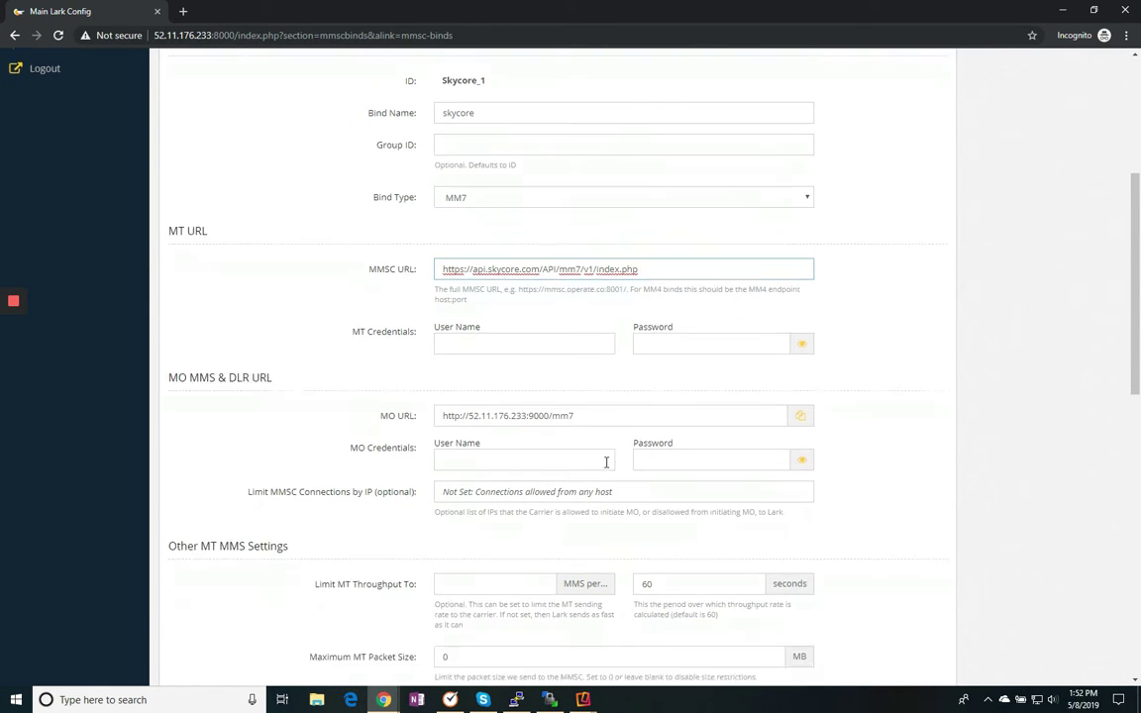
scroll(594, 461, down, 2)
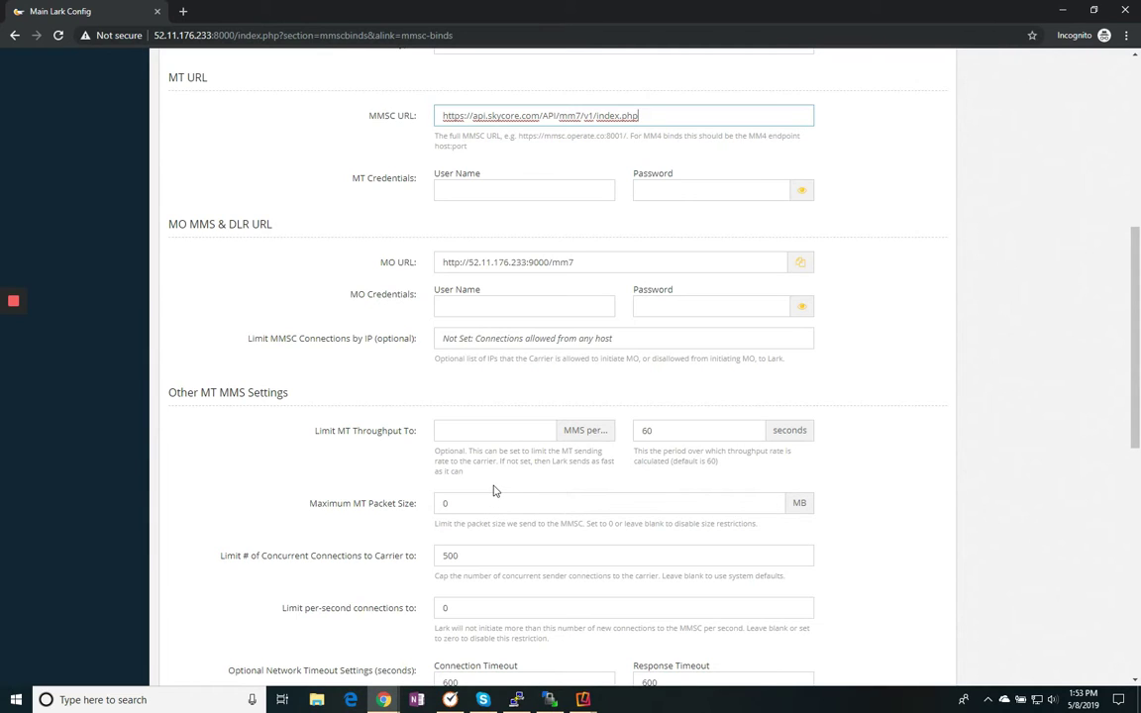
scroll(495, 490, down, 3)
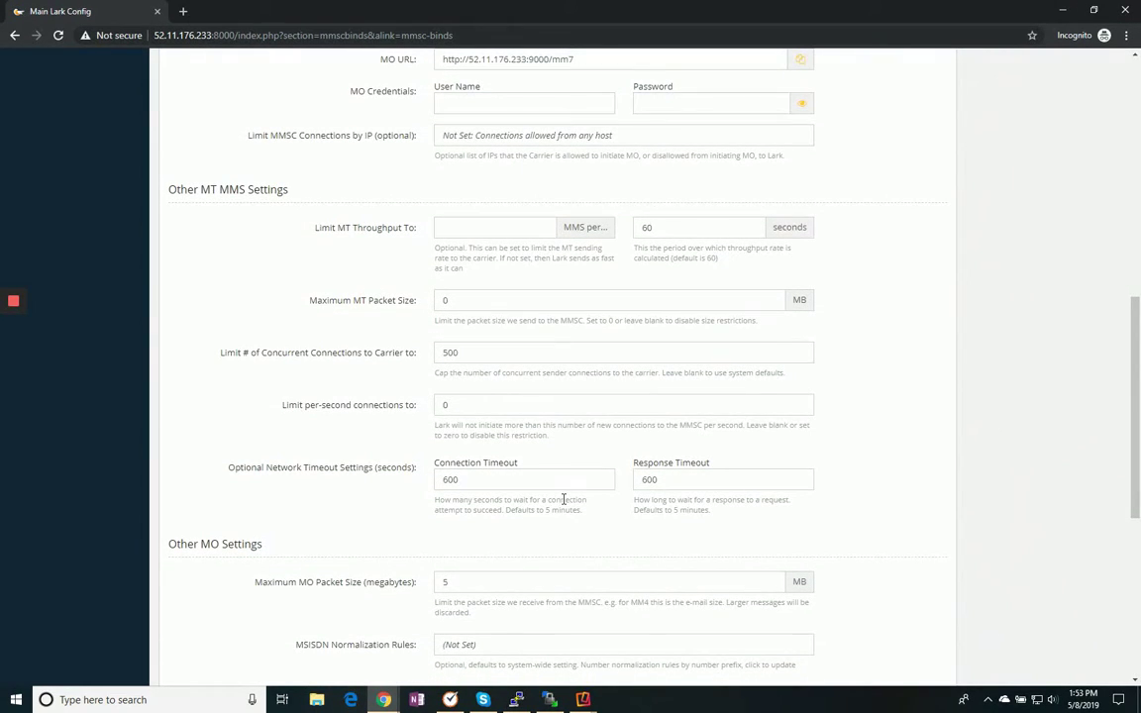
scroll(564, 500, down, 2)
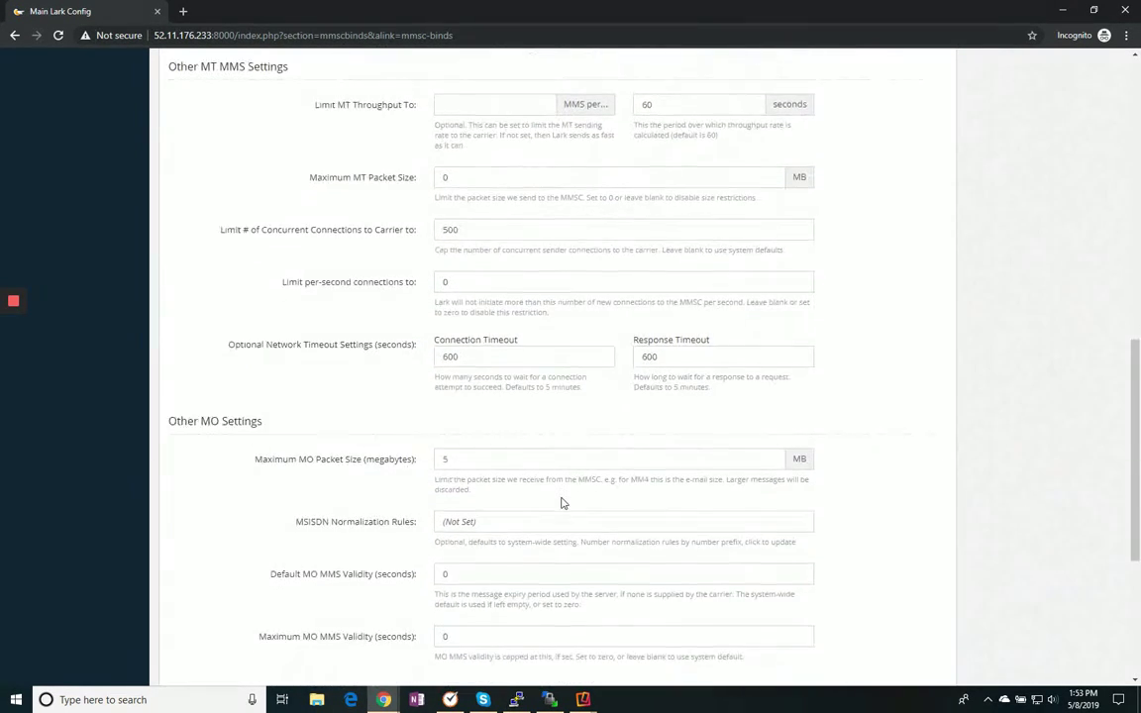
scroll(562, 503, down, 3)
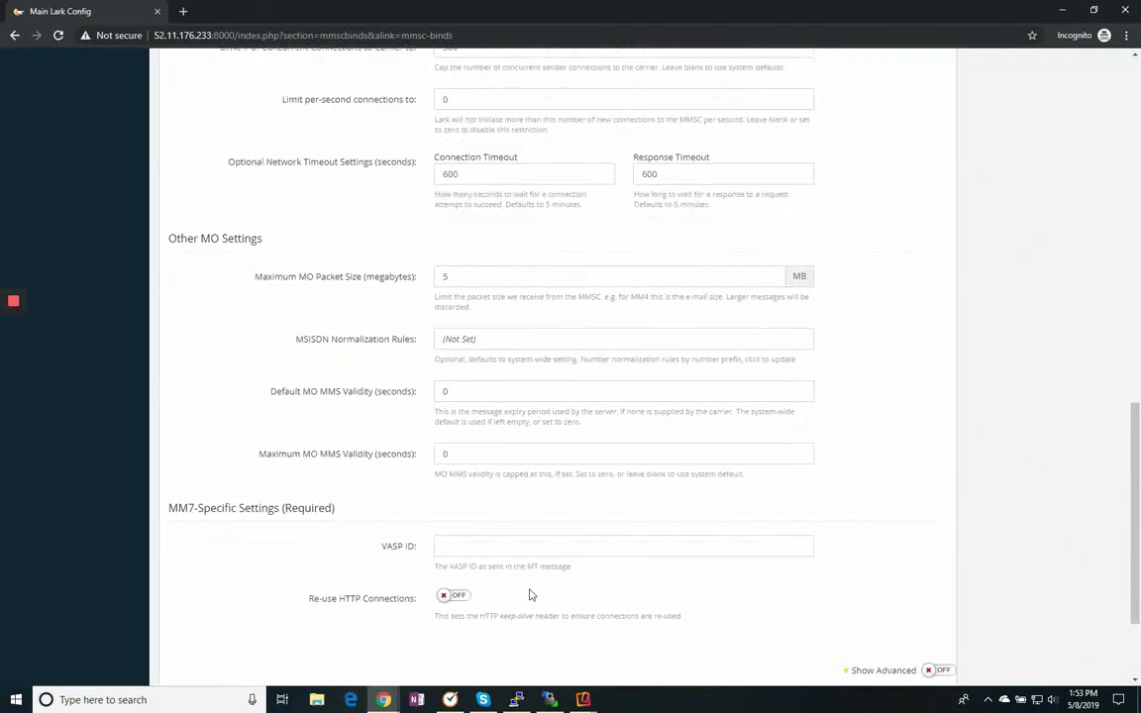
scroll(530, 594, down, 1)
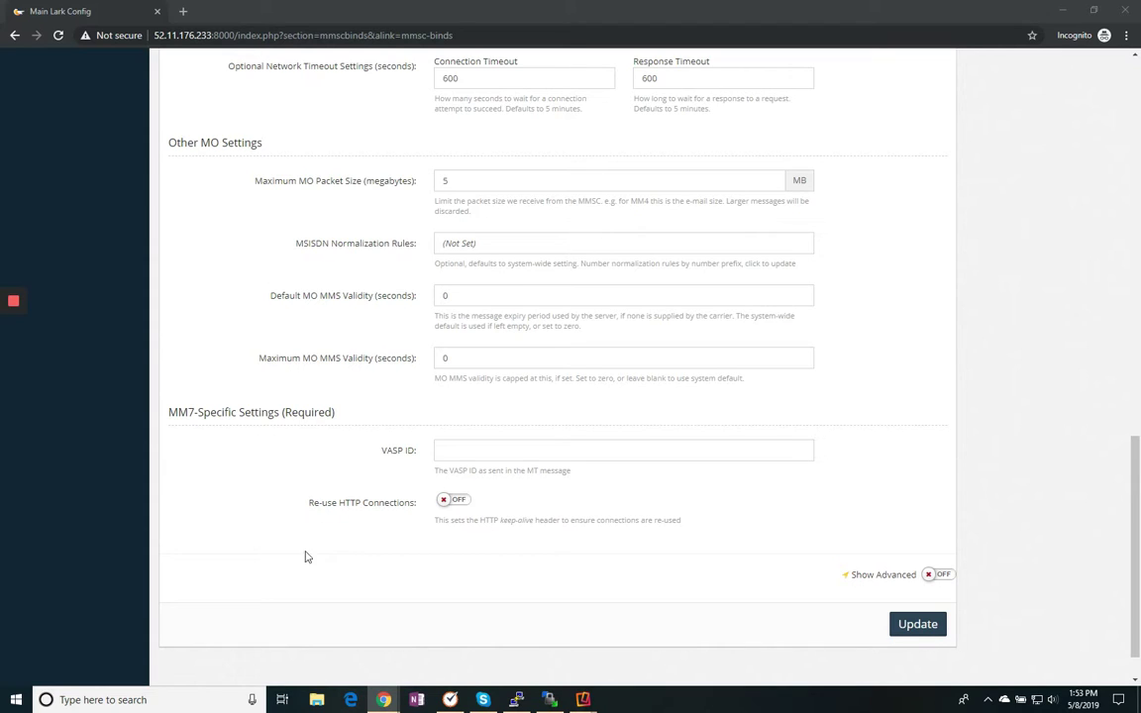
Paste the VASP ID into the Skycore_1 bind and save its settings
click(471, 453)
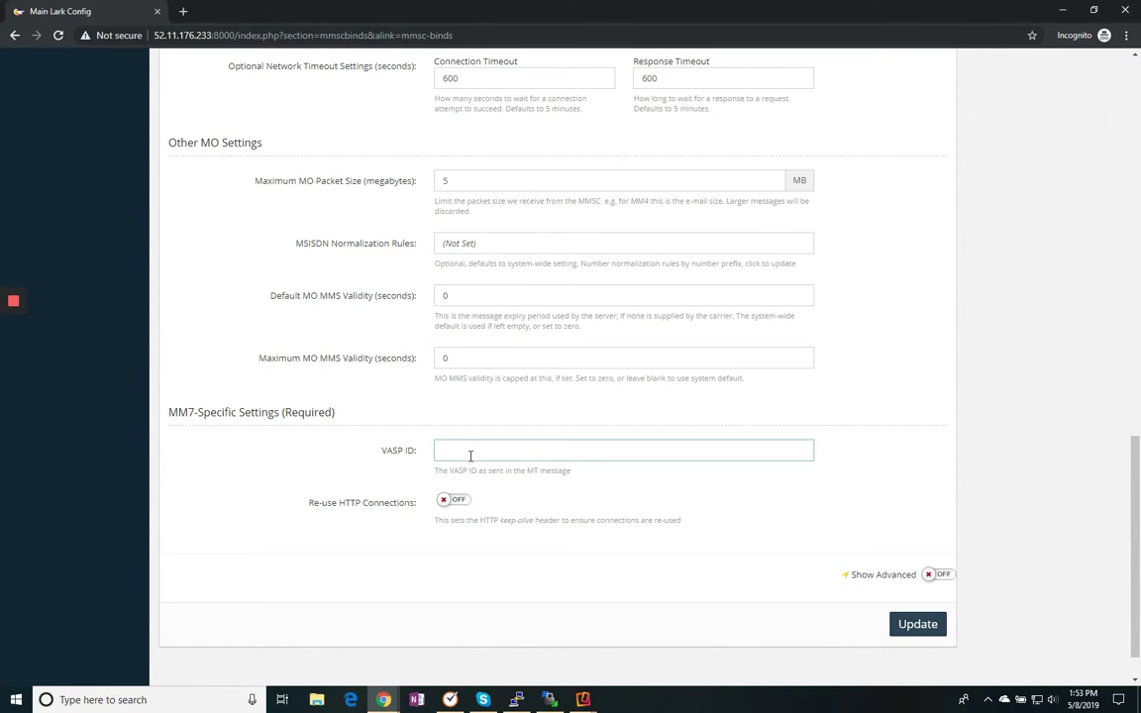
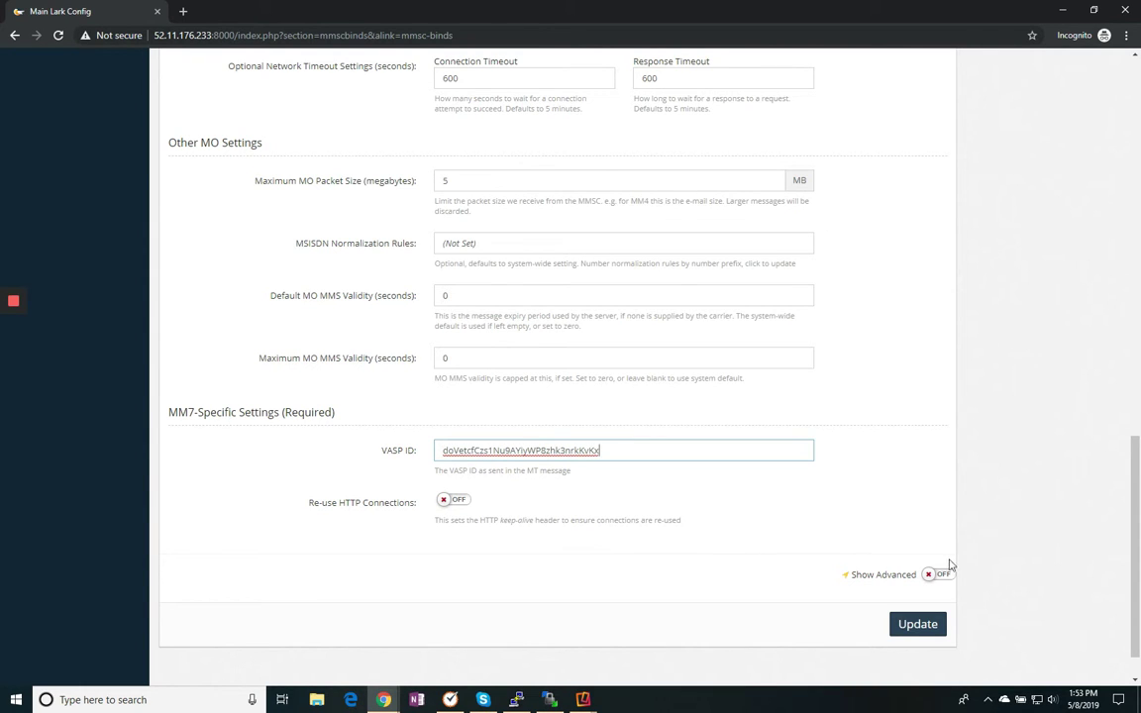
click(910, 624)
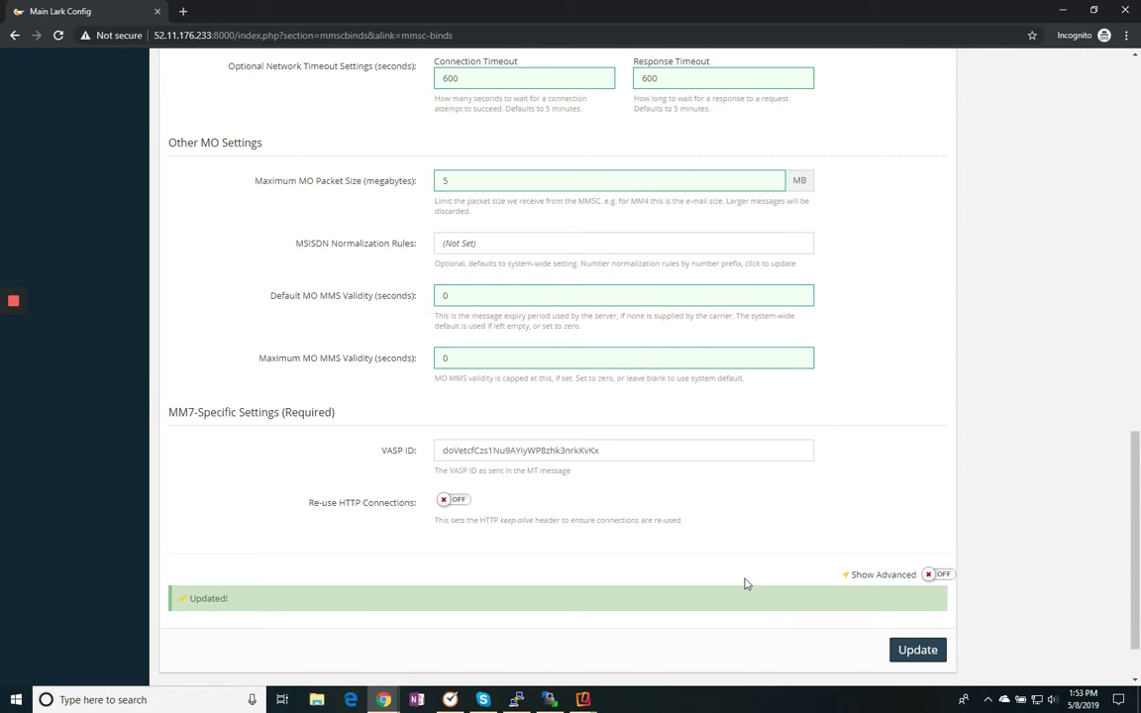
Start the stopped Skycore_1 bind and confirm so it shows Running
scroll(649, 525, up, 8)
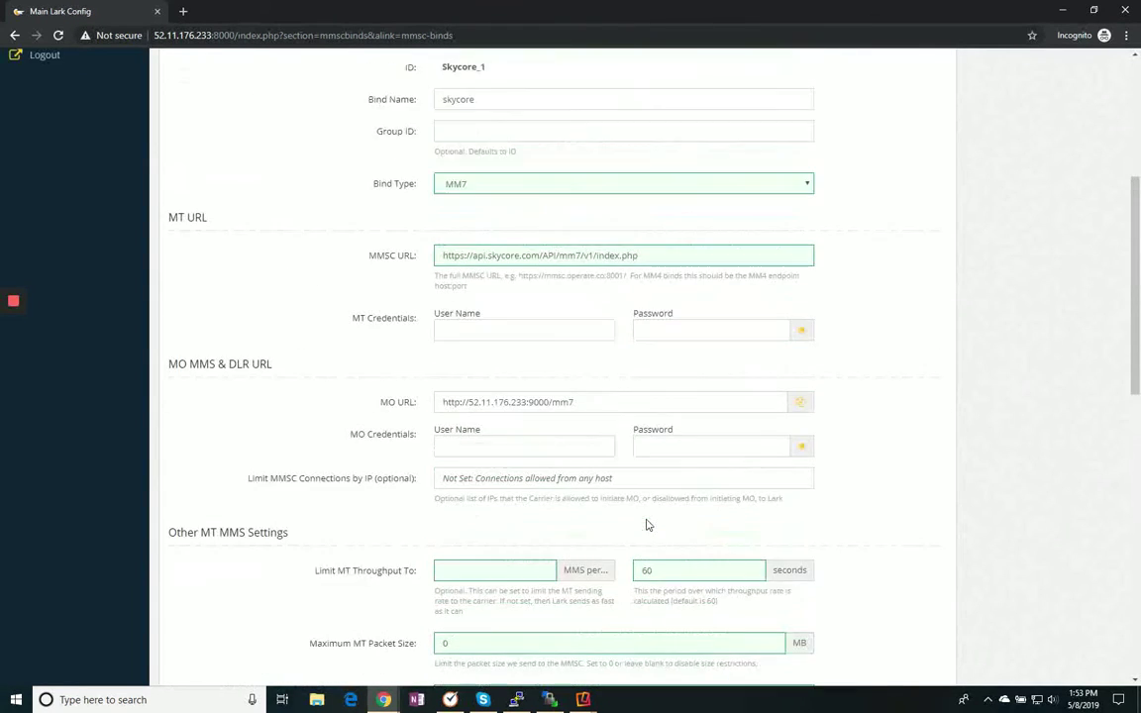
scroll(646, 526, up, 4)
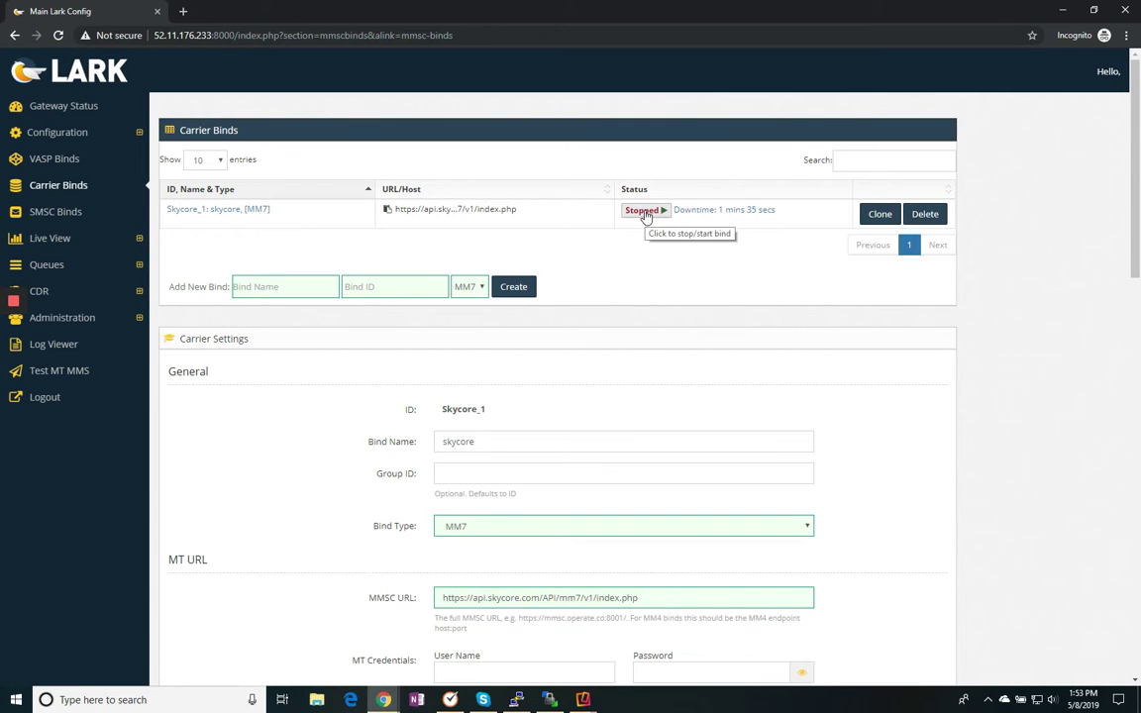
click(644, 212)
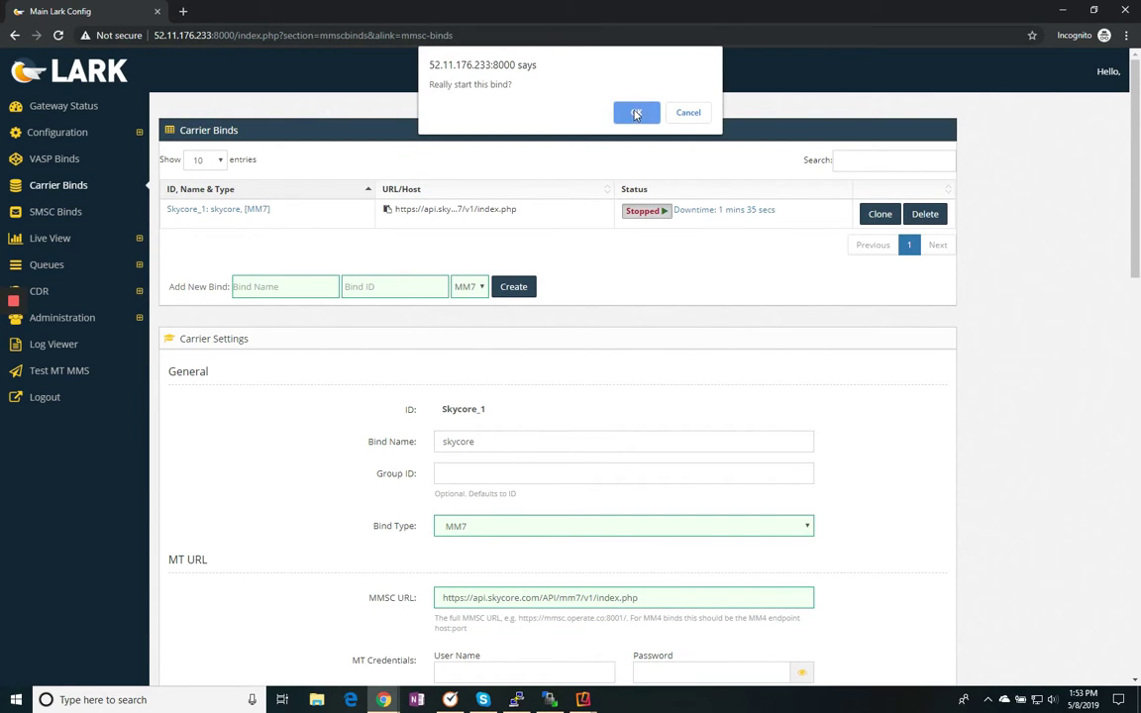
click(636, 113)
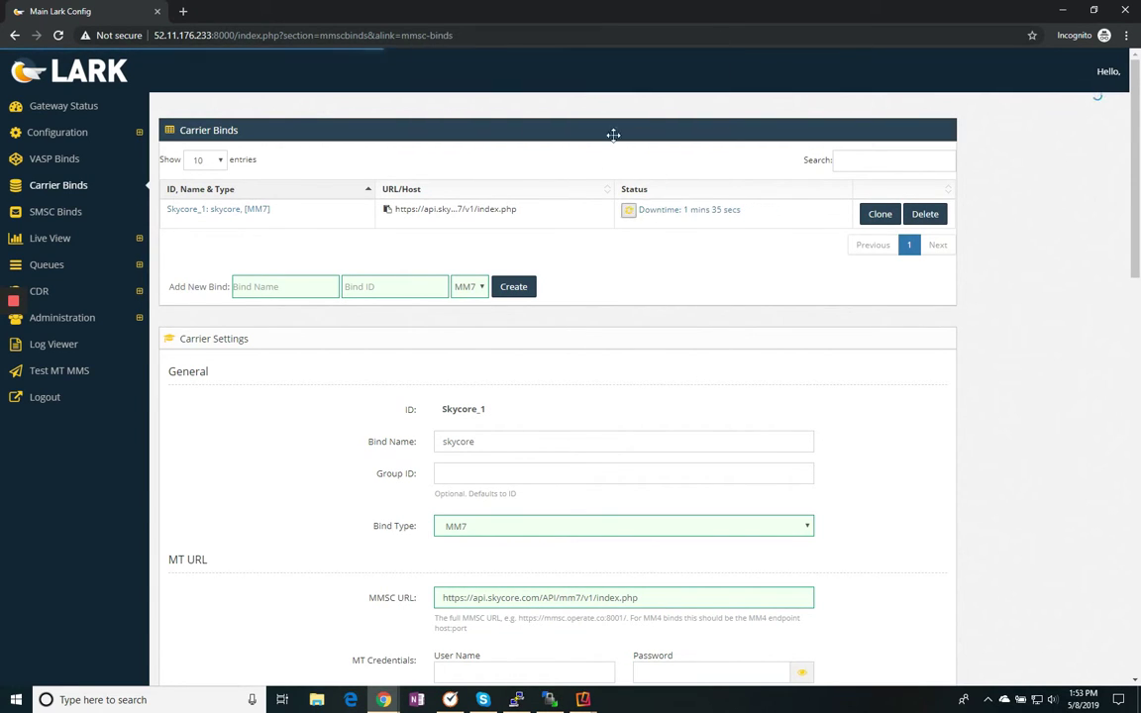
In Test MT MMS, attach Test/skycore-logo.png as content and enter sender 60856
click(57, 374)
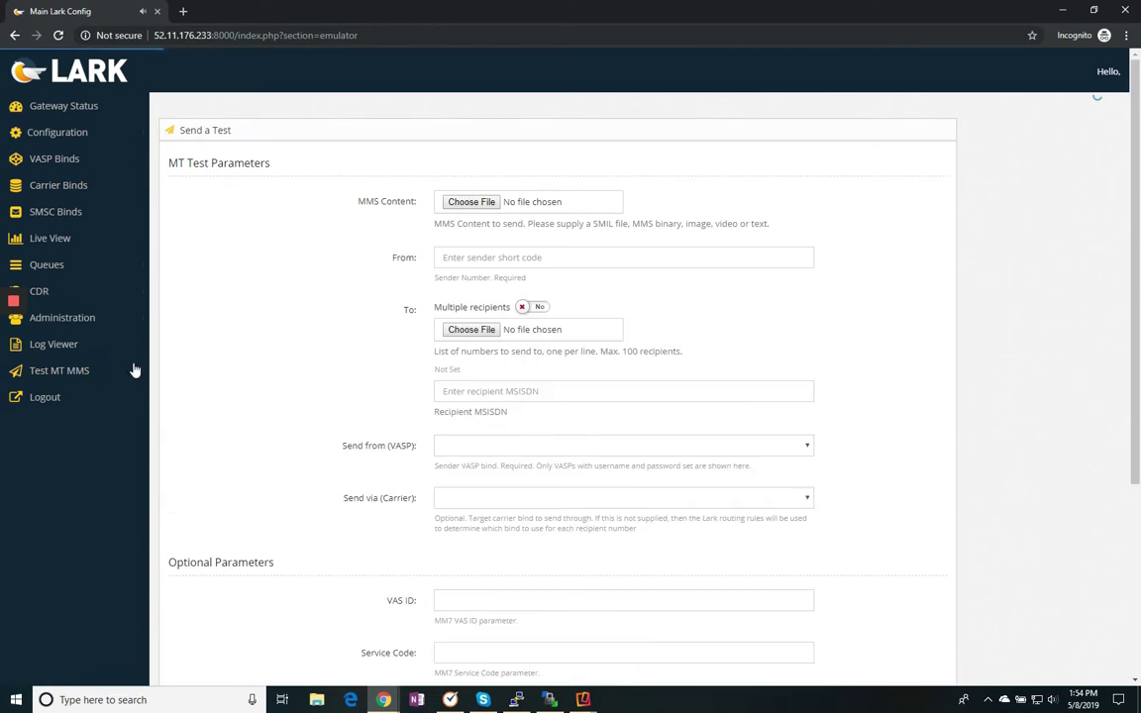
click(474, 206)
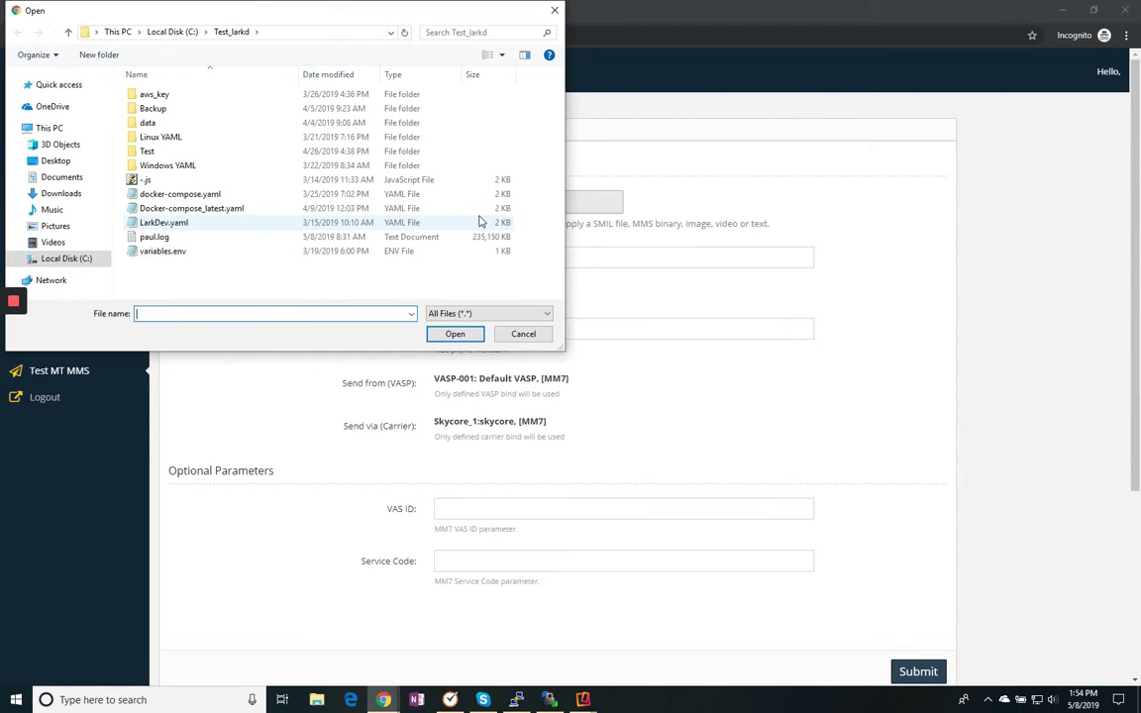
click(149, 152)
double_click(150, 152)
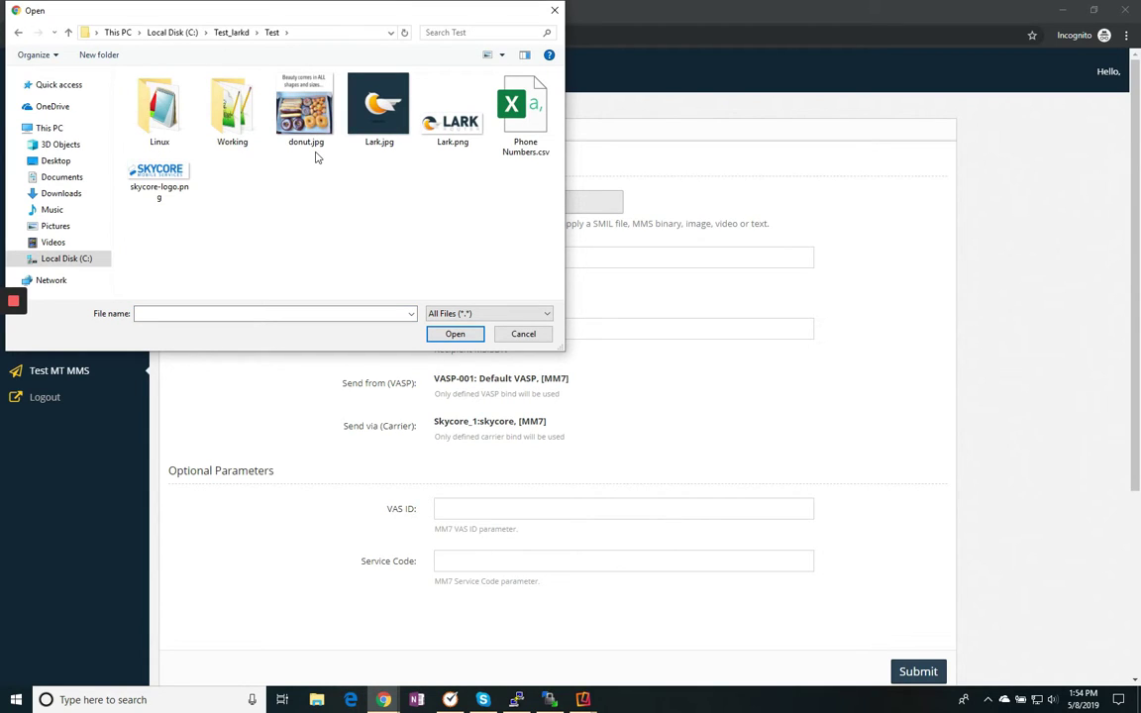
click(132, 161)
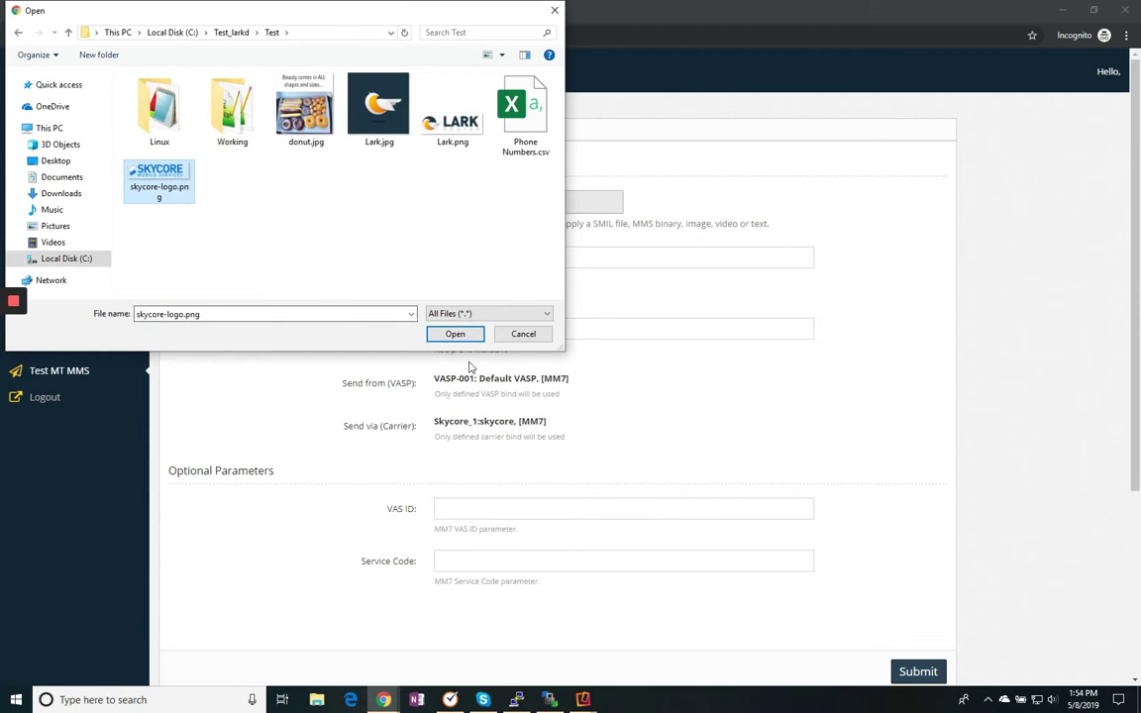
click(452, 334)
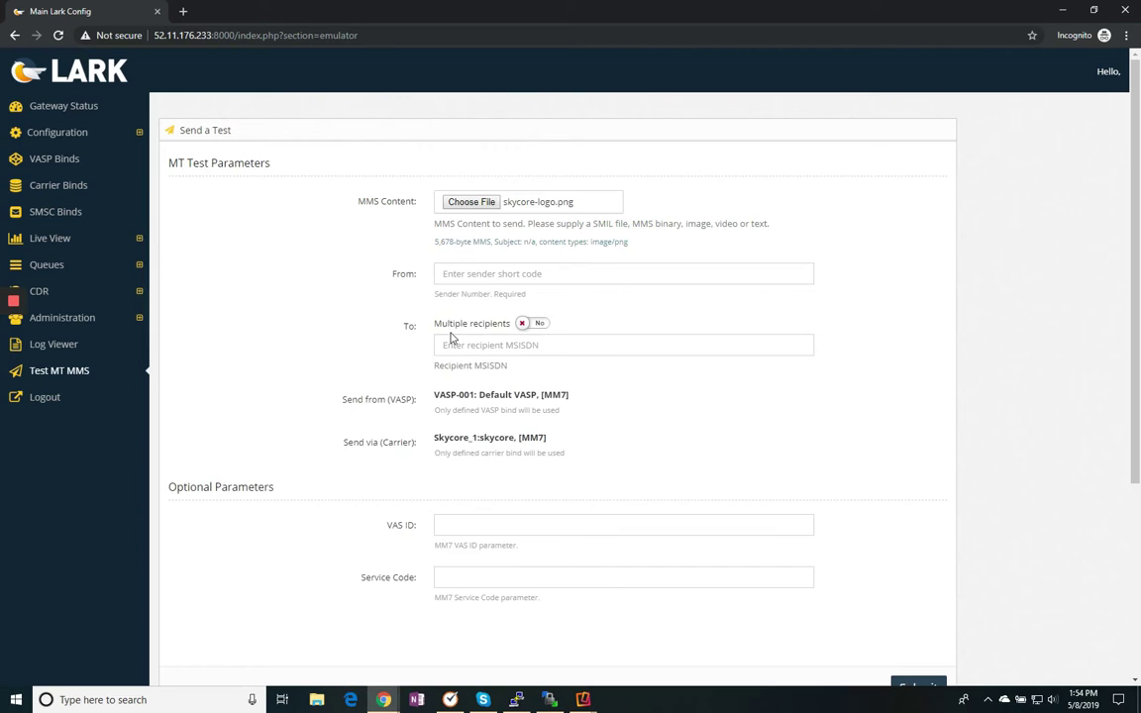
click(492, 276)
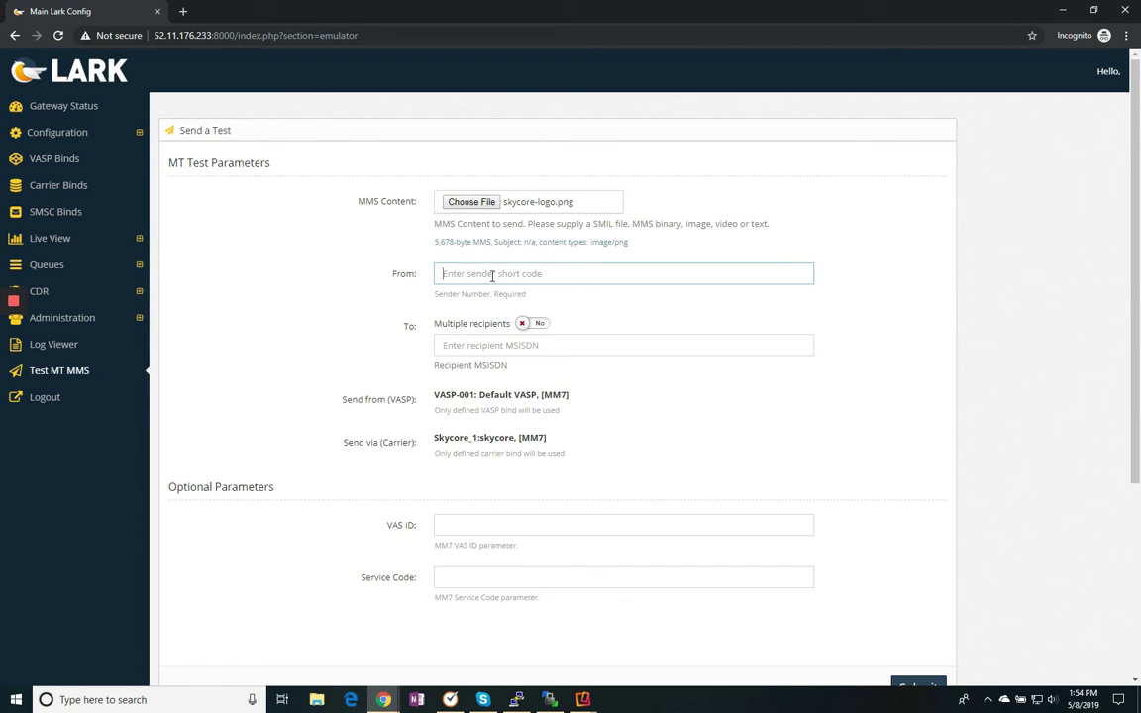
text(60856)
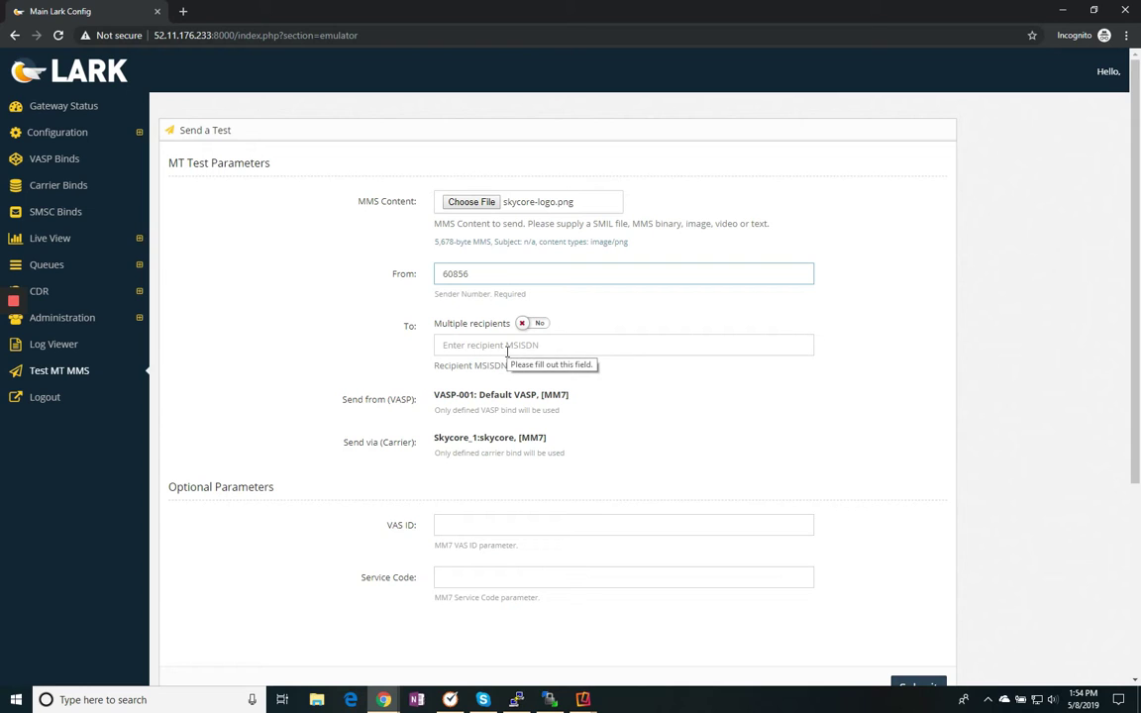
Enable Multiple recipients, load Phone Numbers.csv (1 valid number), and switch to the iPhone mirror
click(527, 323)
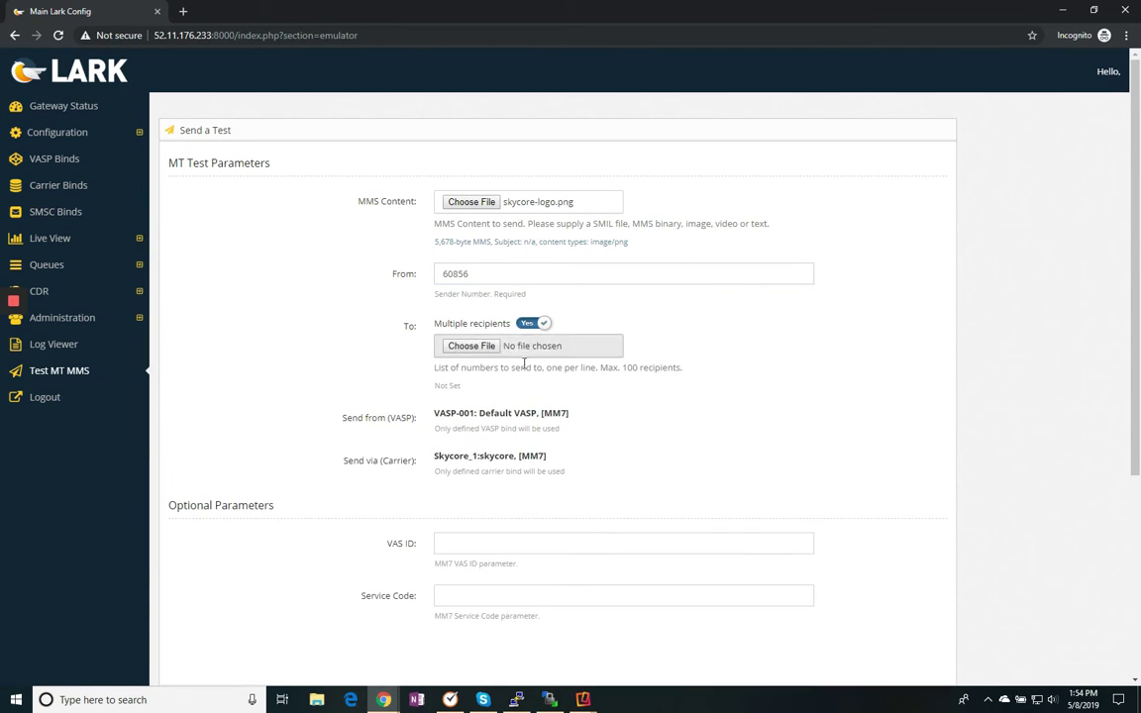
click(506, 347)
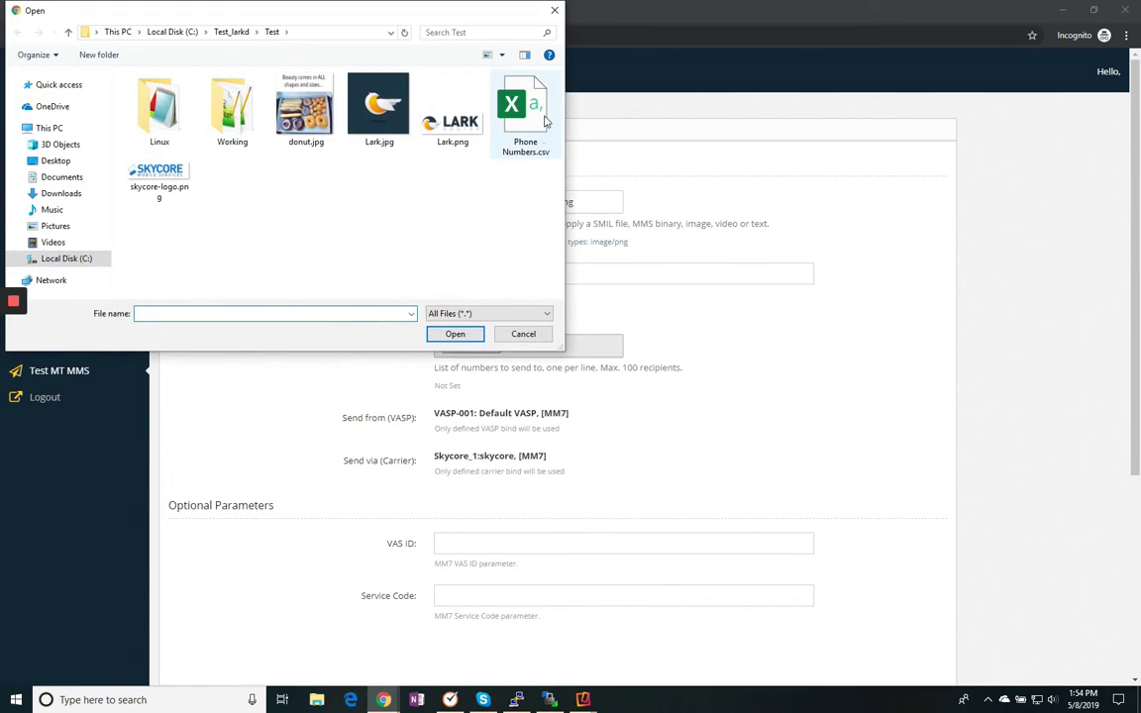
click(494, 111)
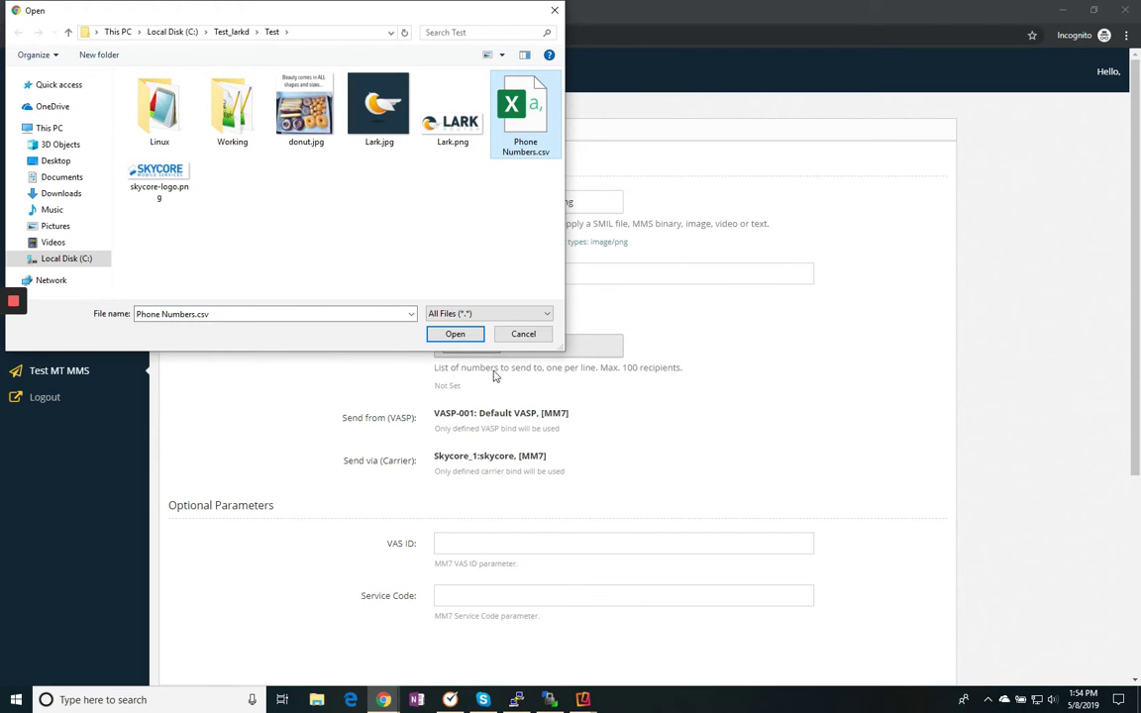
click(454, 335)
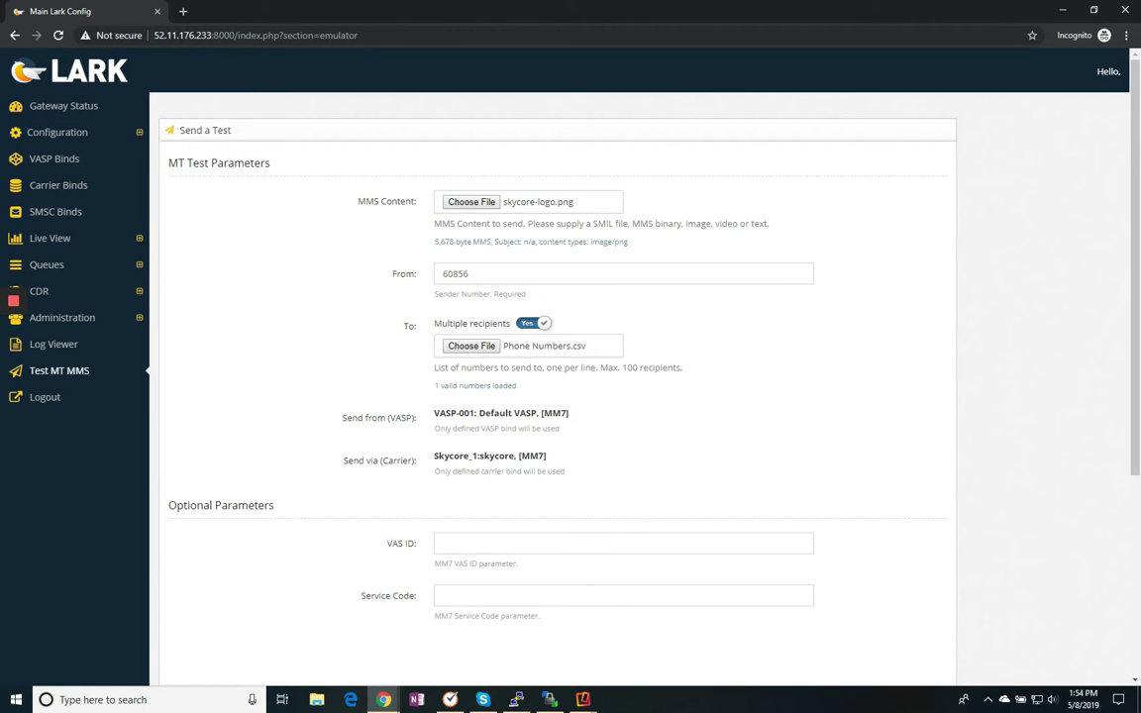
key(alt+Tab)
Submit the test MMS from Lark and open the received Skycore logo message on the mirrored iPhone
drag(1124, 191, 258, 190)
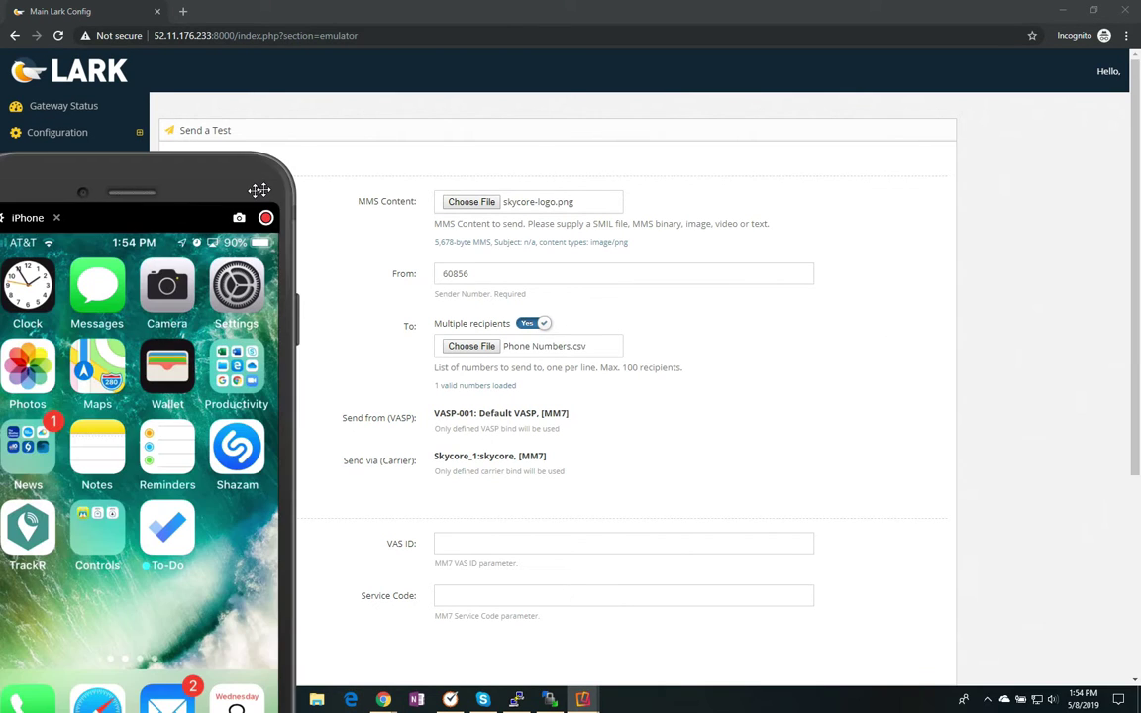
scroll(700, 326, down, 2)
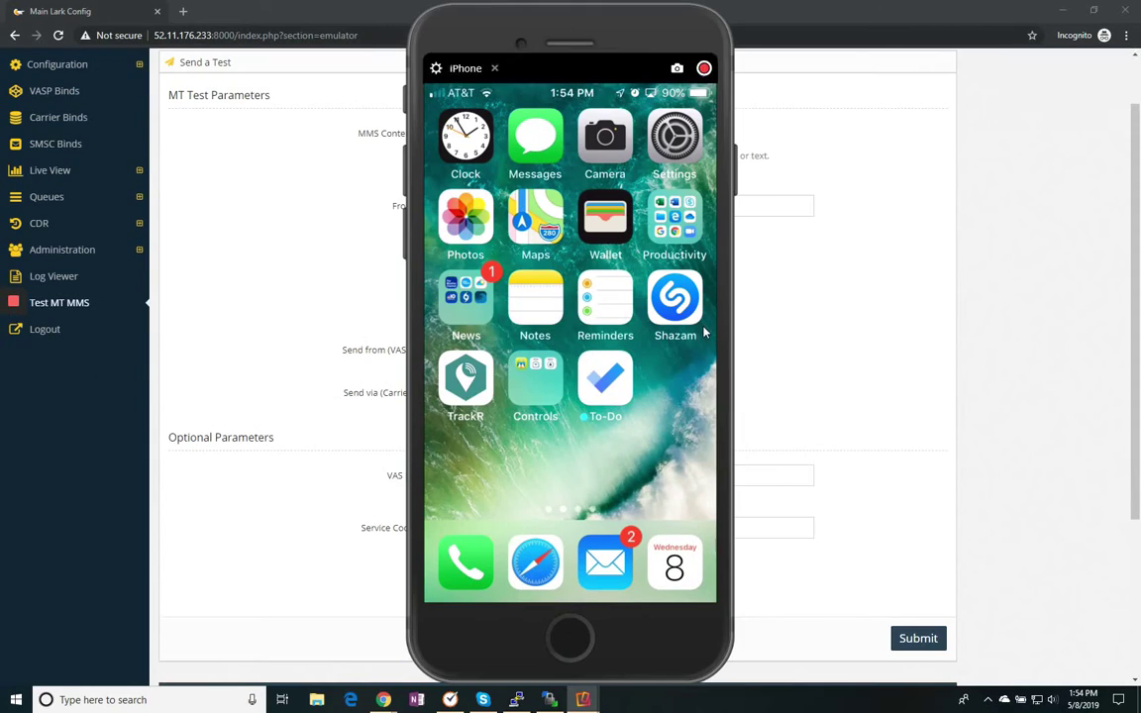
click(919, 638)
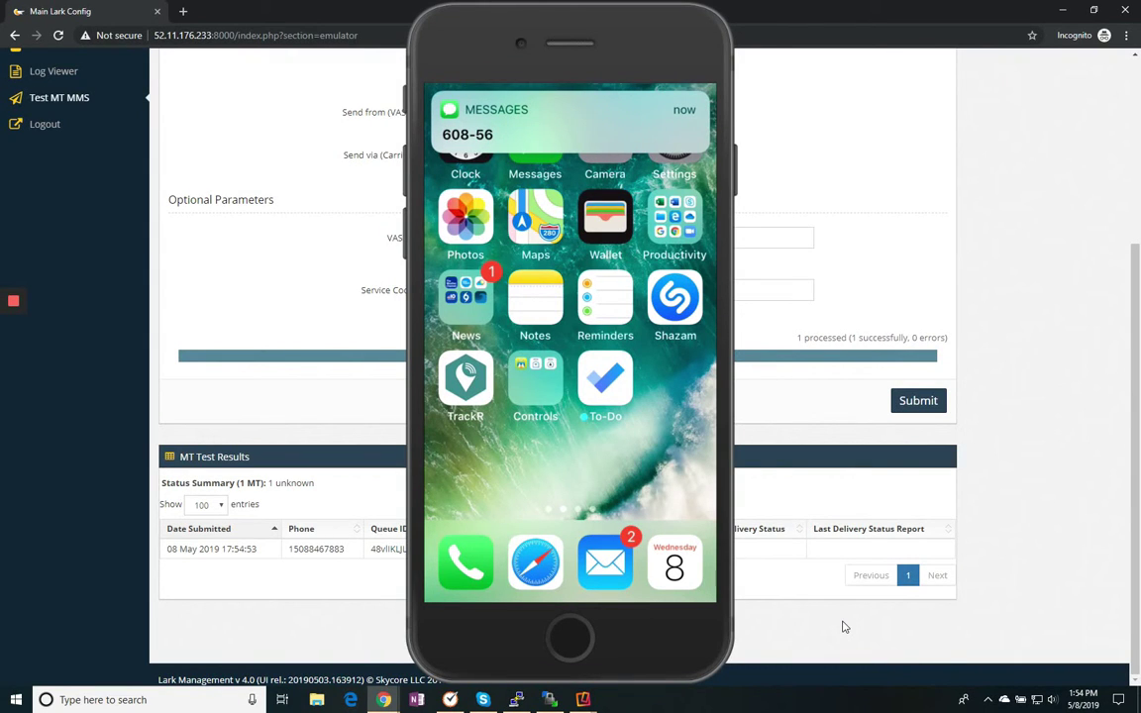
mouse_move(554, 132)
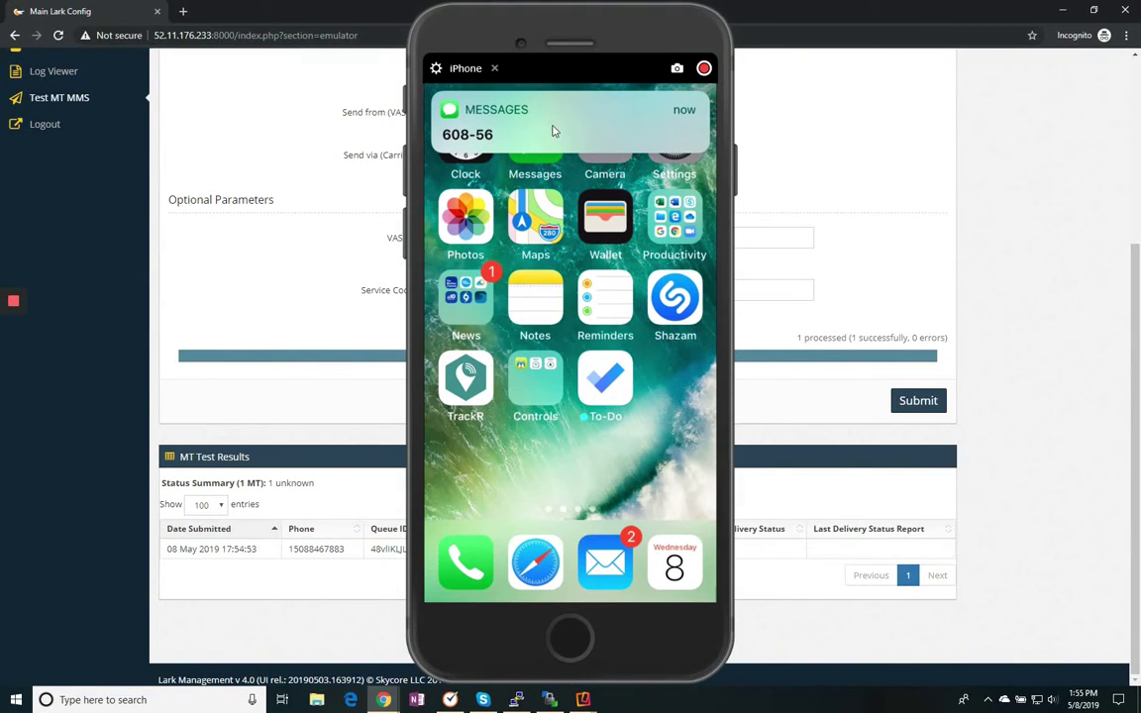
click(554, 132)
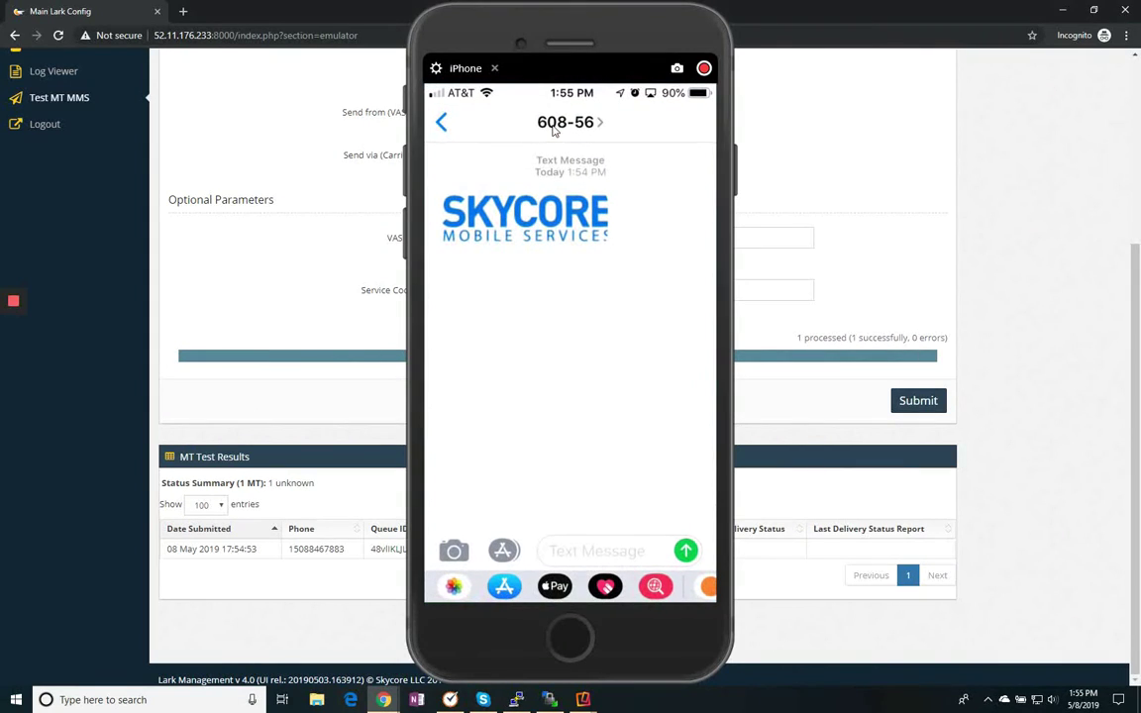